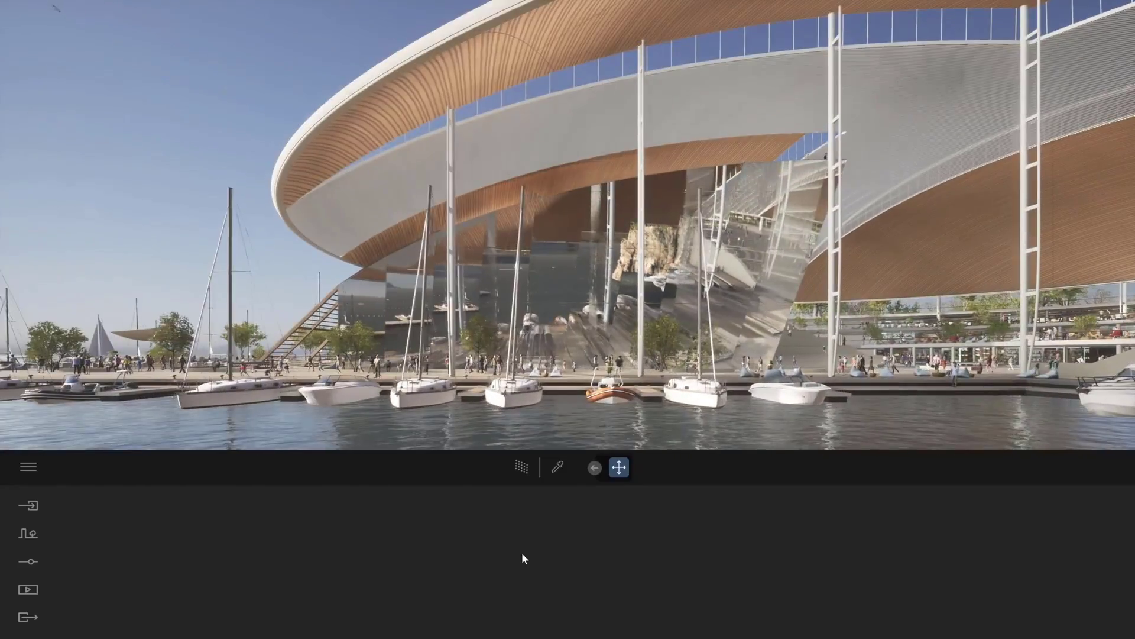
- Toggle the Path Tracer for the waterfront stadium scene
left_click(525, 468)
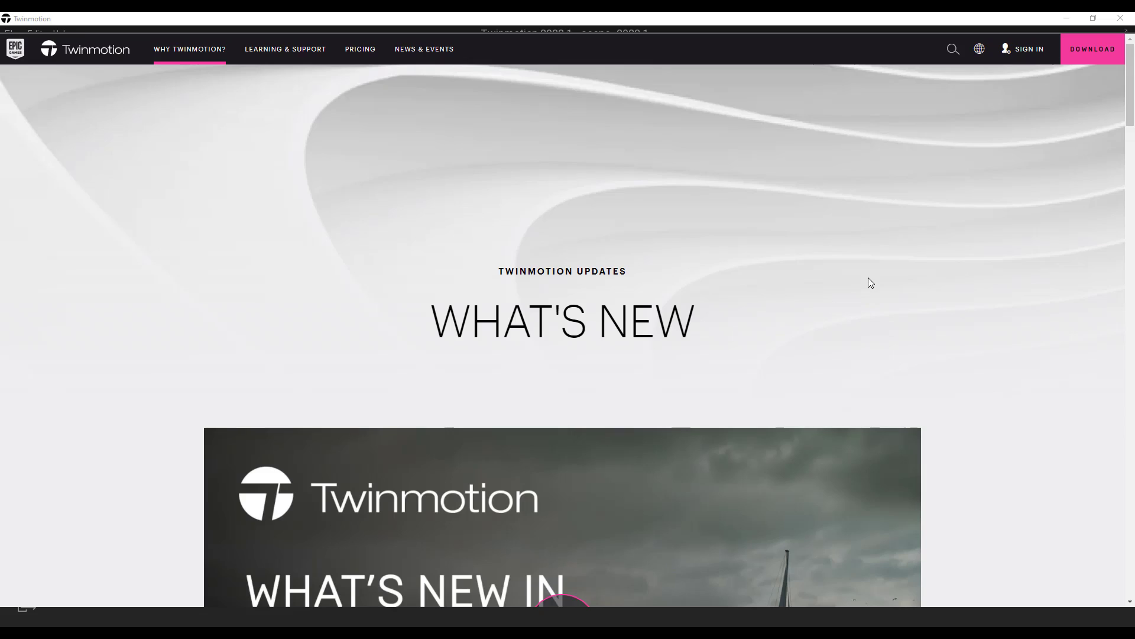
- Look through the Twinmotion 2022.1 What's New page, from the release trailer down to the key features
scroll(868, 281, "down", 5)
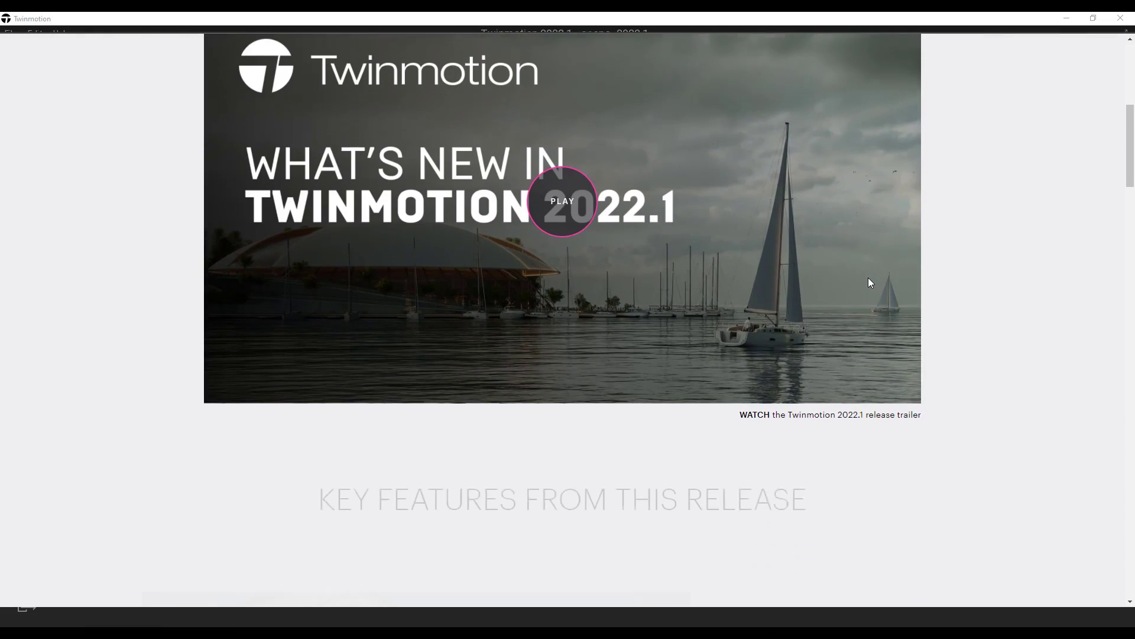
scroll(1005, 275, "down", 6)
scroll(996, 267, "down", 2)
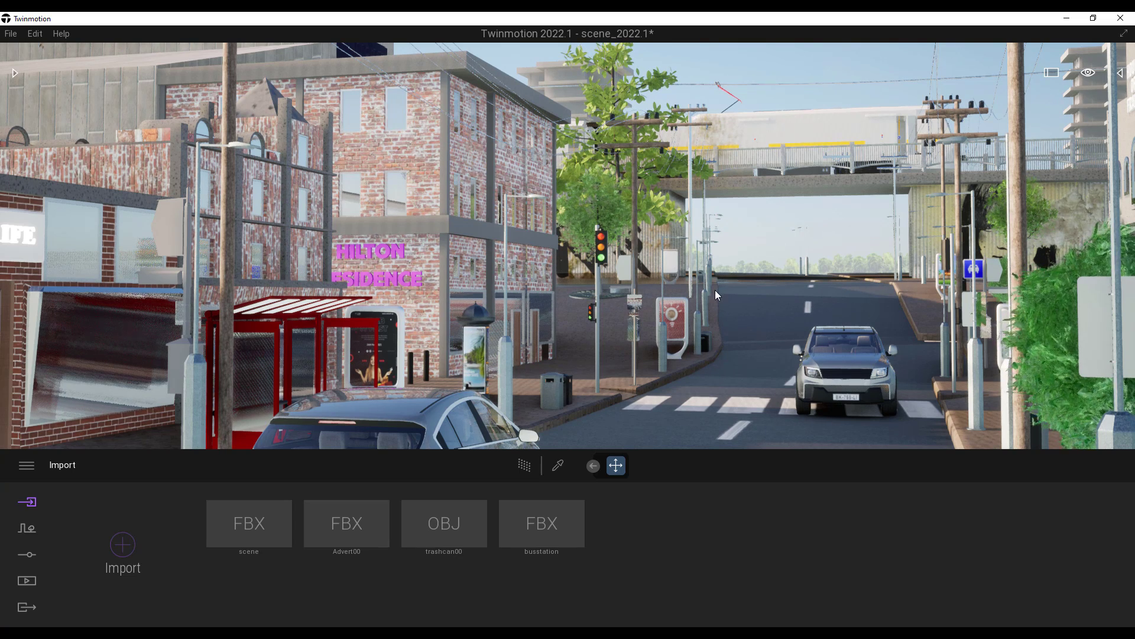
- Examine the street scene around the road, railway bridge and shop fronts
middle_click_drag(809, 332, 808, 333, "shift")
right_click_drag(808, 333, 795, 349)
key("w")
key("Up")
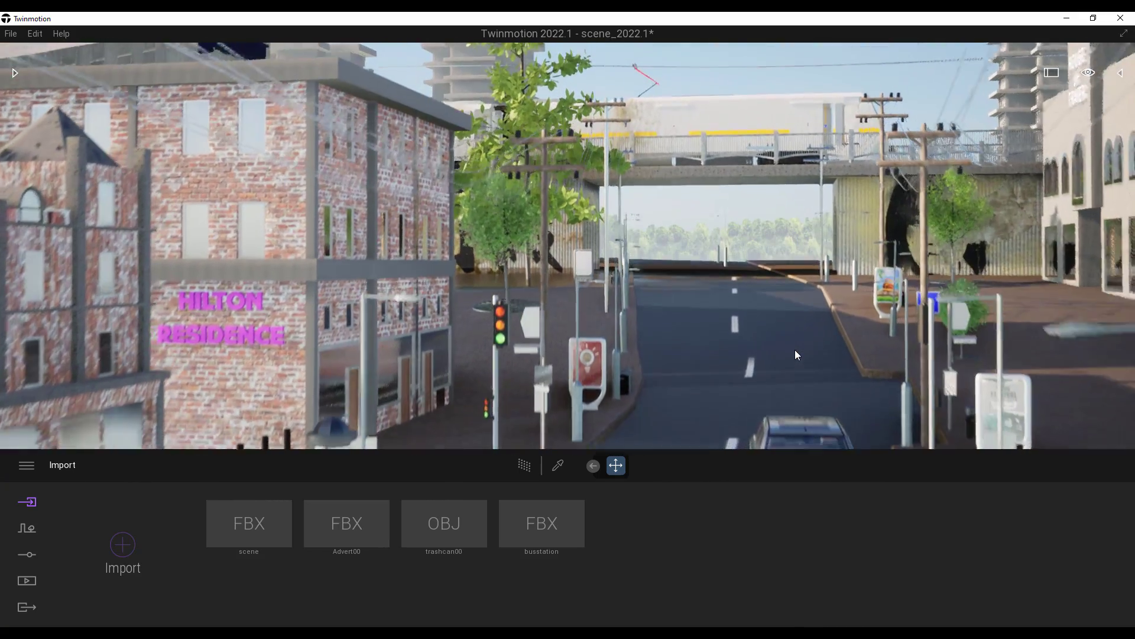
key("Down")
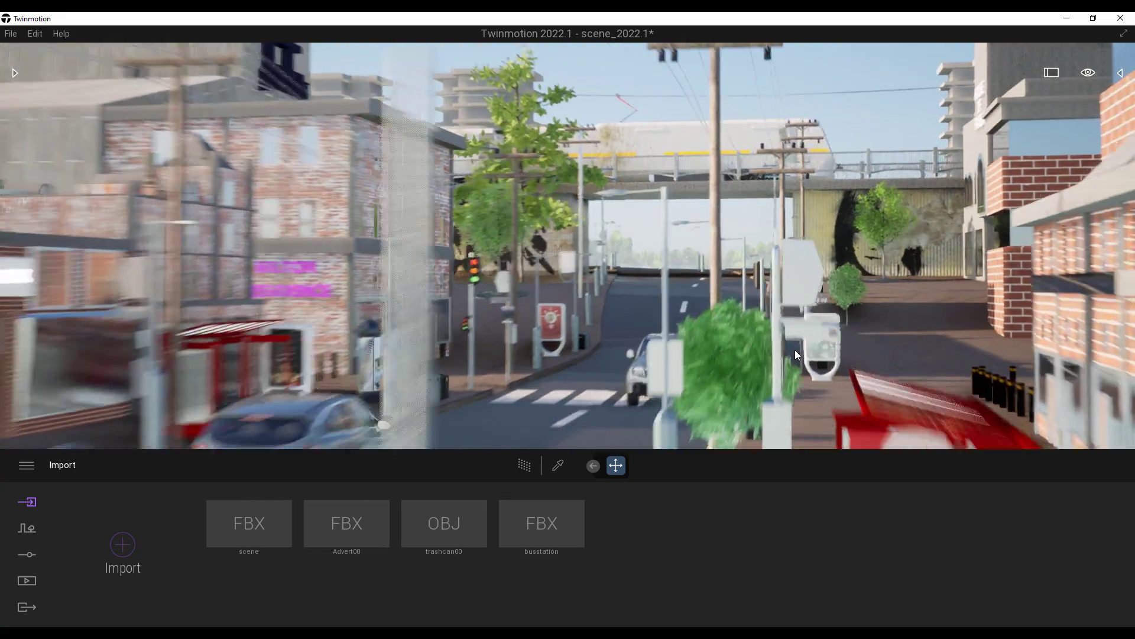
key("s")
right_click_drag(795, 350, 890, 417)
key("e")
key("w")
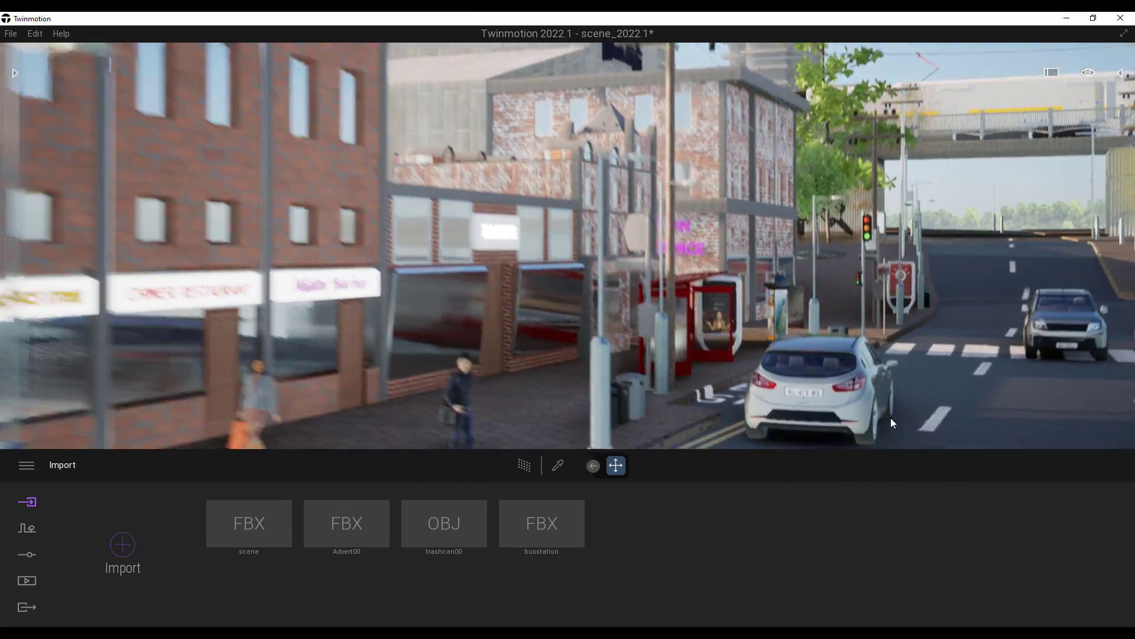
- Select the pickup on the road and preview the street with the Path Tracer, then return to real-time display
left_click(761, 317)
right_click_drag(762, 317, 885, 388)
key("e")
key("s")
key("q")
key("w")
key("s")
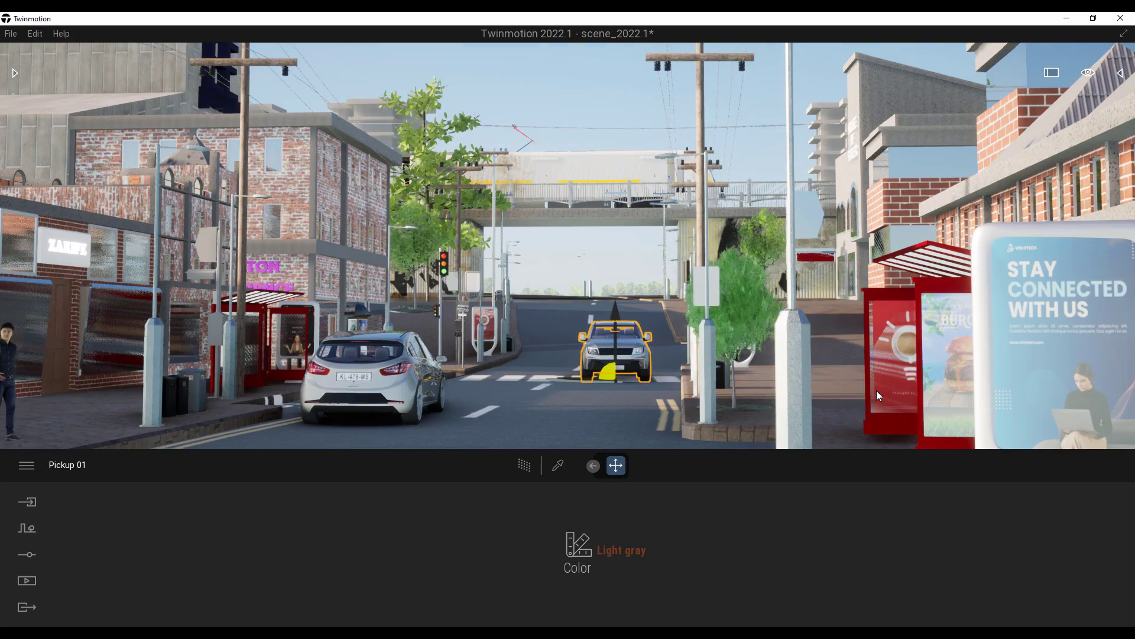
left_click(528, 469)
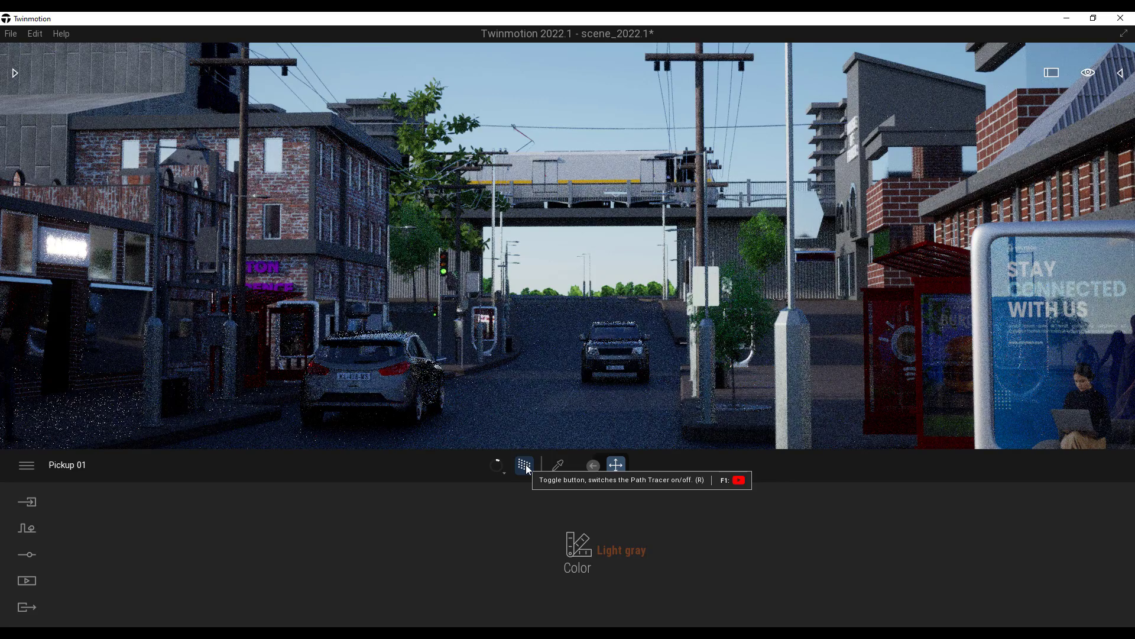
left_click(528, 468)
- Preview the street beside the "Stay connected with us" board with the Path Tracer, then return to real-time display
key("d")
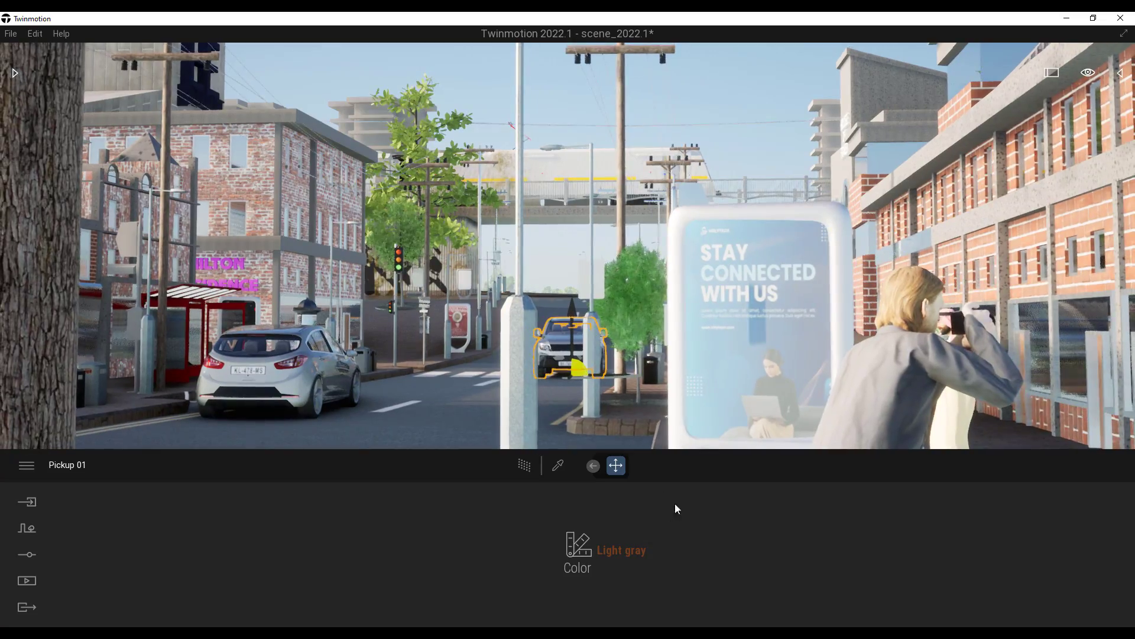
left_click(523, 468)
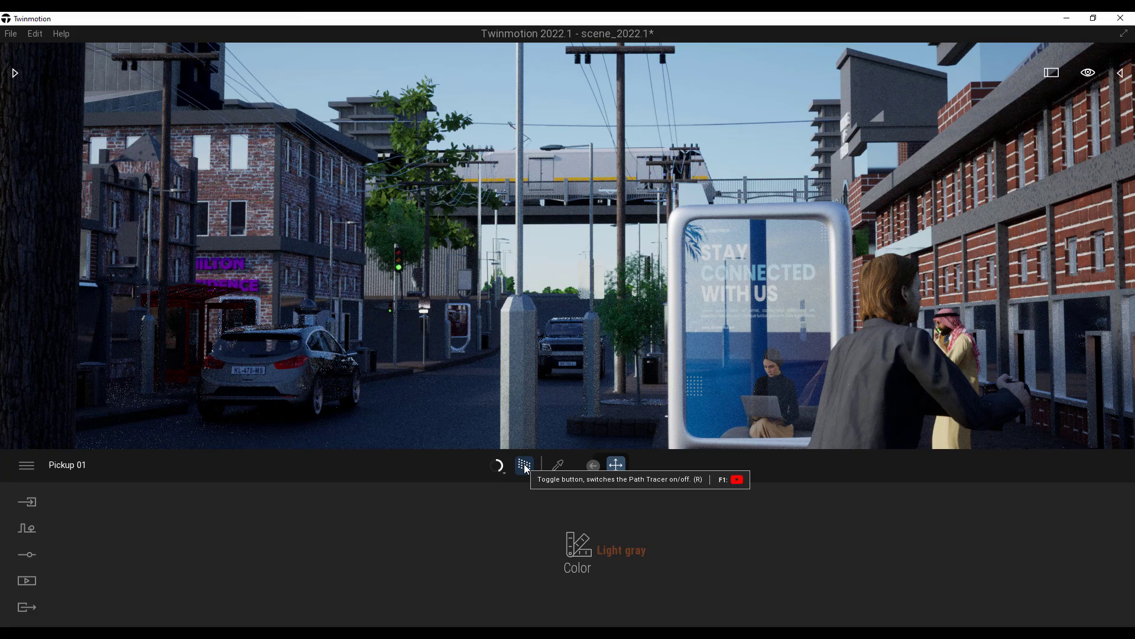
left_click(525, 467)
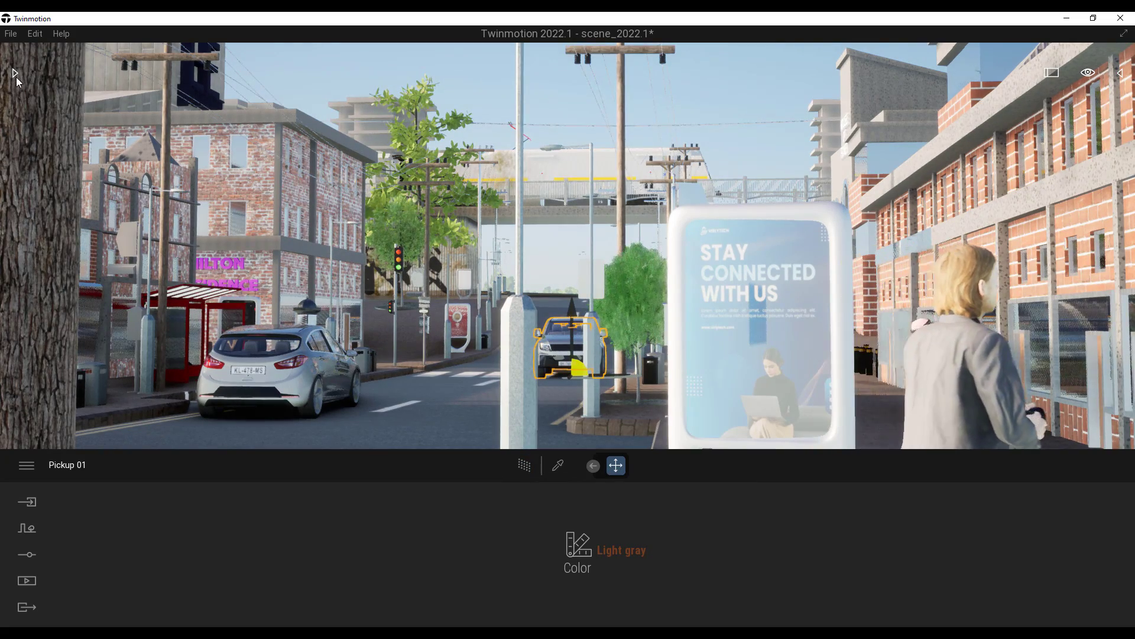
- Apply the MoAf Cloudy 10 skydome from the morning and afternoon cloudy collection to the scene
left_click(16, 74)
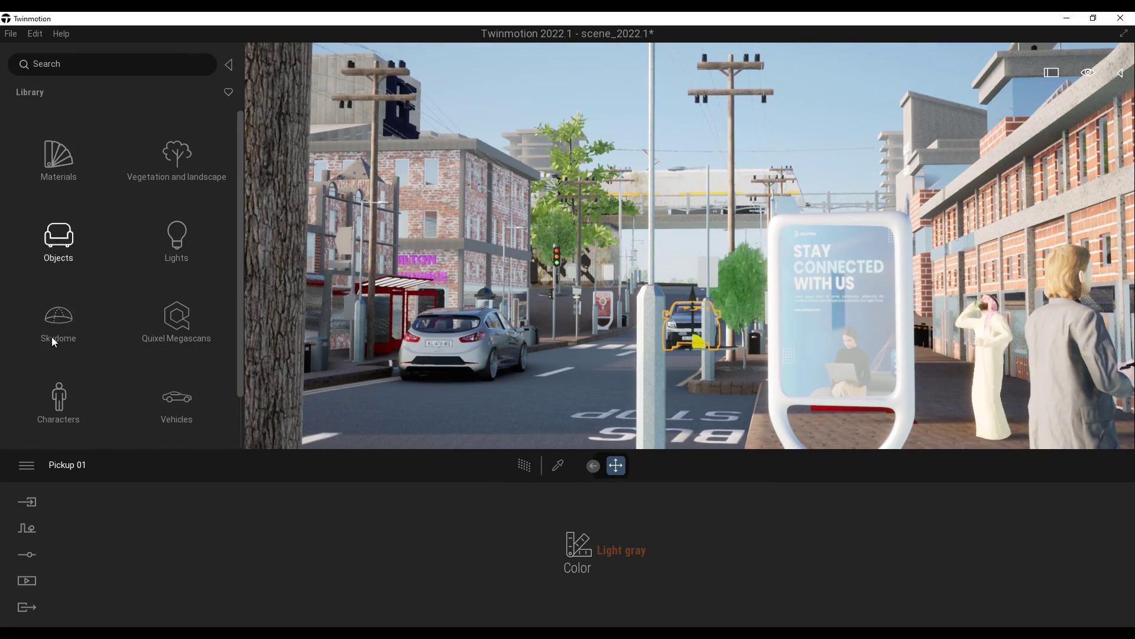
left_click(59, 331)
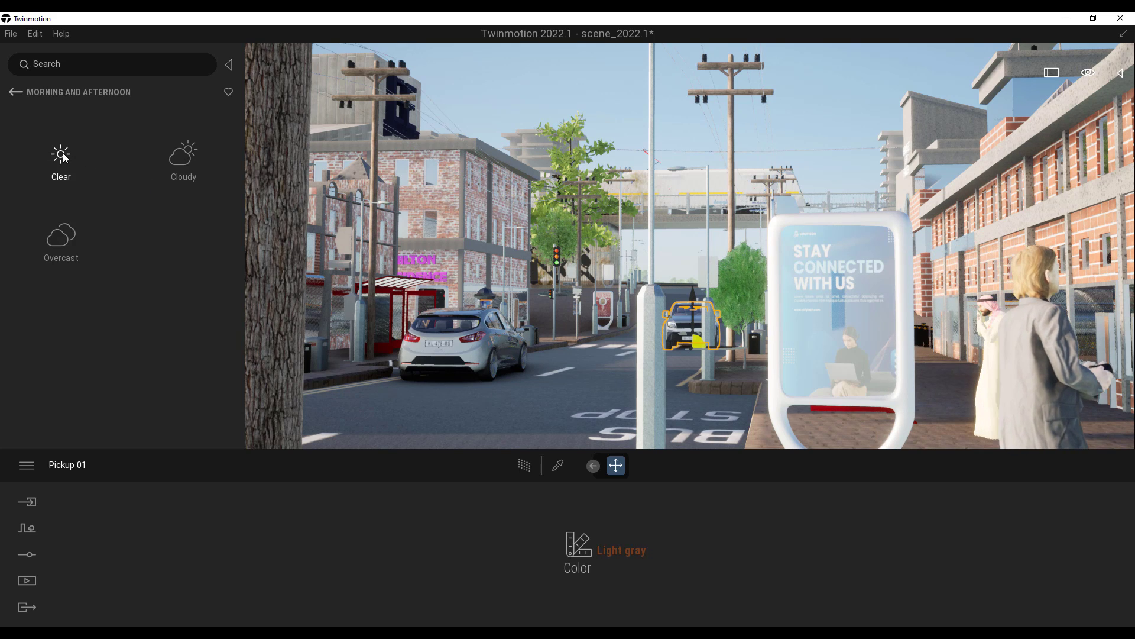
left_click(184, 162)
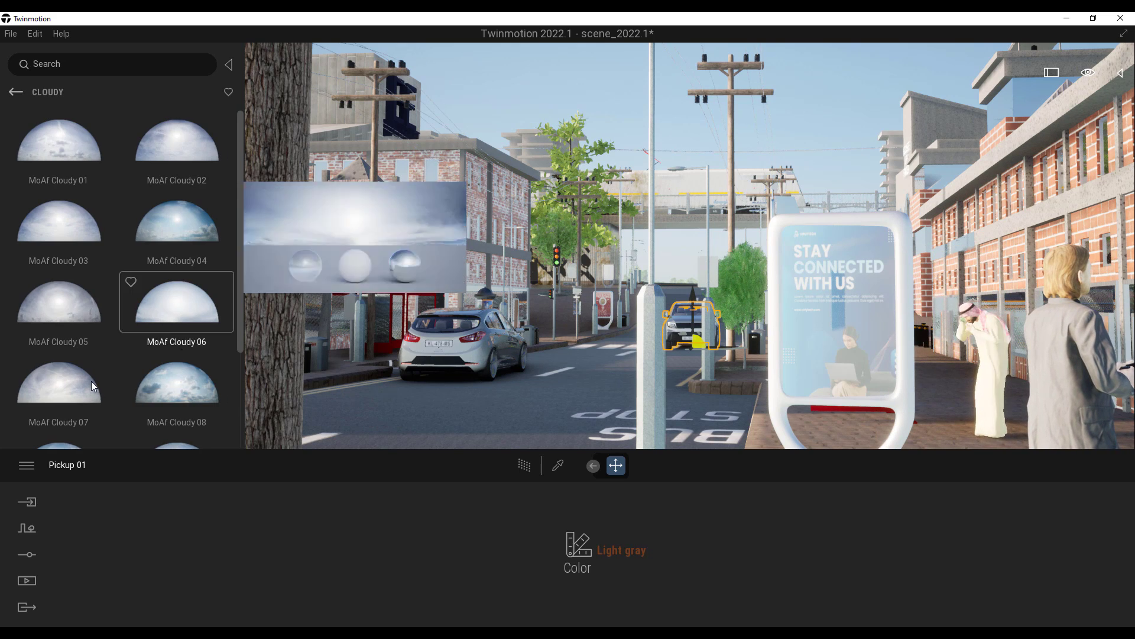
scroll(95, 240, "down", 5)
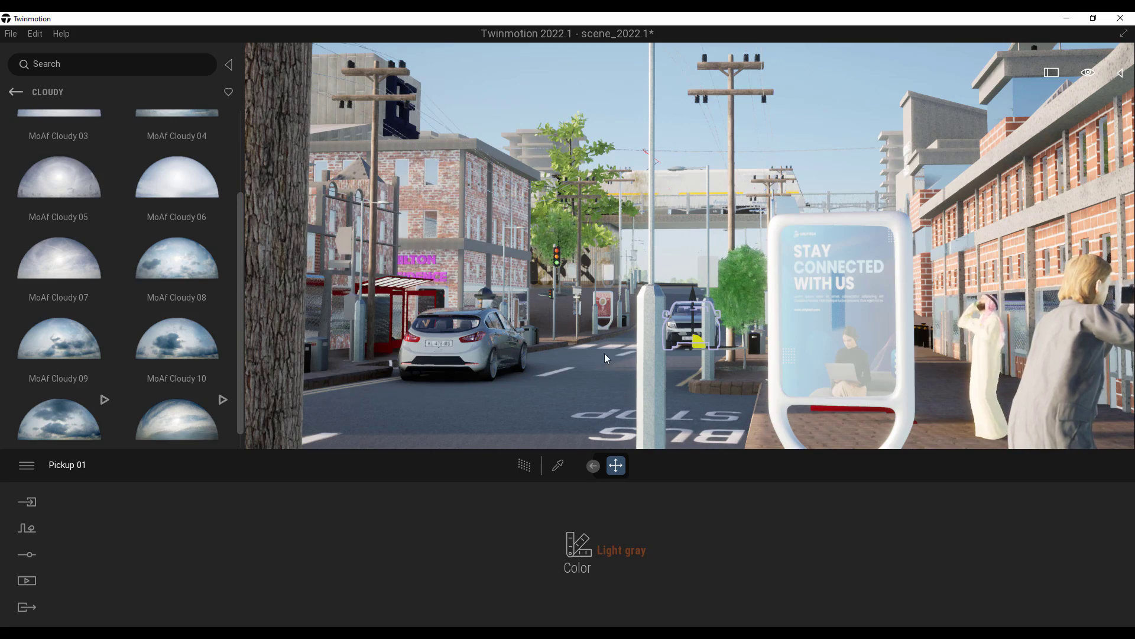
left_click_drag(166, 342, 500, 348)
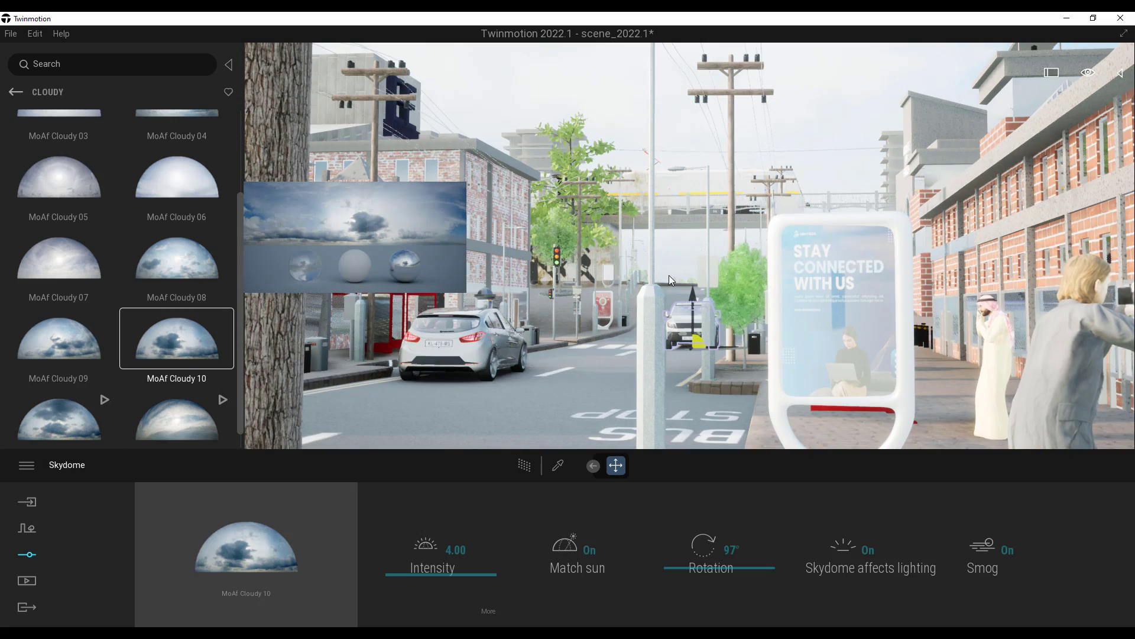
- Adjust the skydome's rotation and intensity while rendering the view with the Path Tracer
key("r")
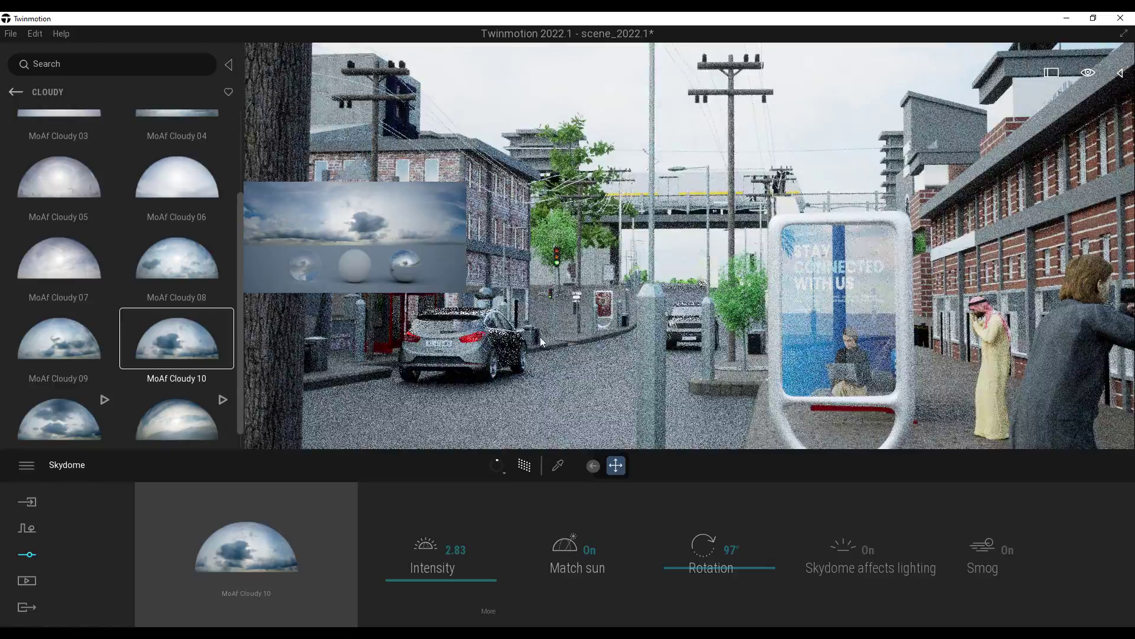
left_click_drag(739, 570, 725, 548)
left_click_drag(451, 578, 464, 593)
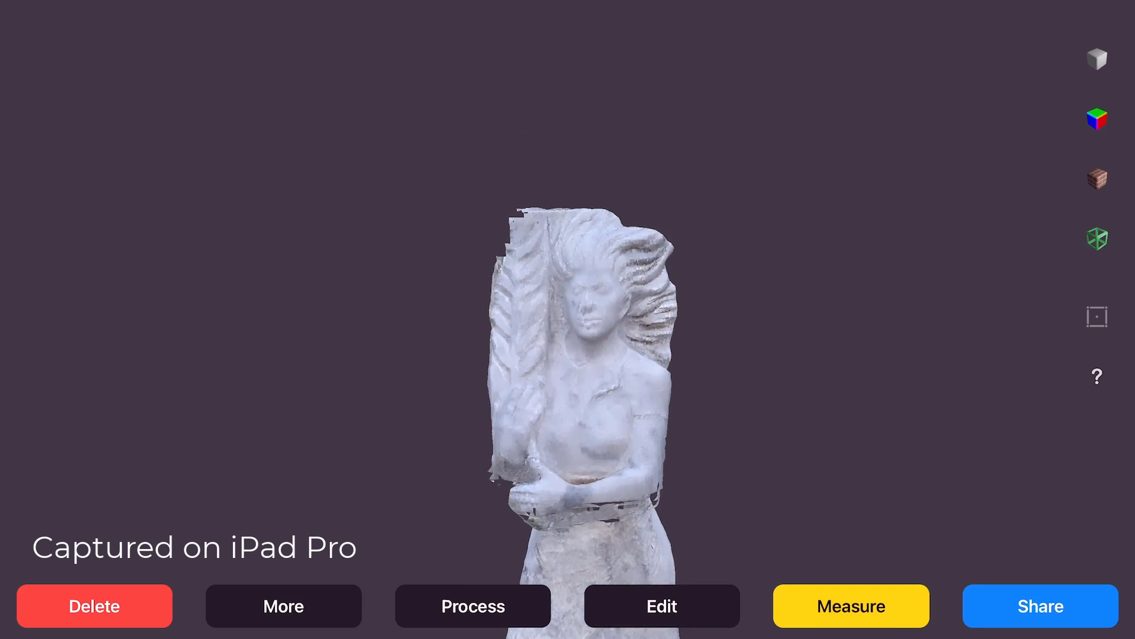
- Switch to the iPad scanning app and share the captured statue scan as an exported file
left_click(1041, 606)
scroll(978, 355, "down", 1)
scroll(978, 355, "up", 1)
left_click(970, 440)
scroll(979, 355, "down", 2)
scroll(978, 355, "up", 2)
left_click(970, 362)
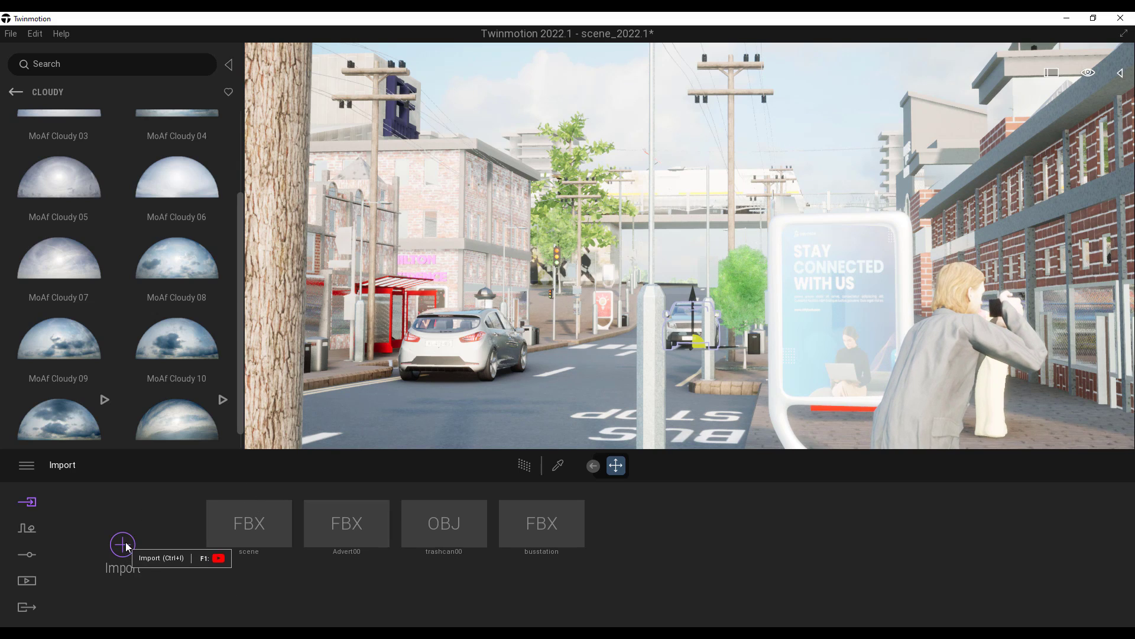
- Import the file Lady_21_44_20.xyz from USB Drive (I:) as a point cloud
left_click(123, 544)
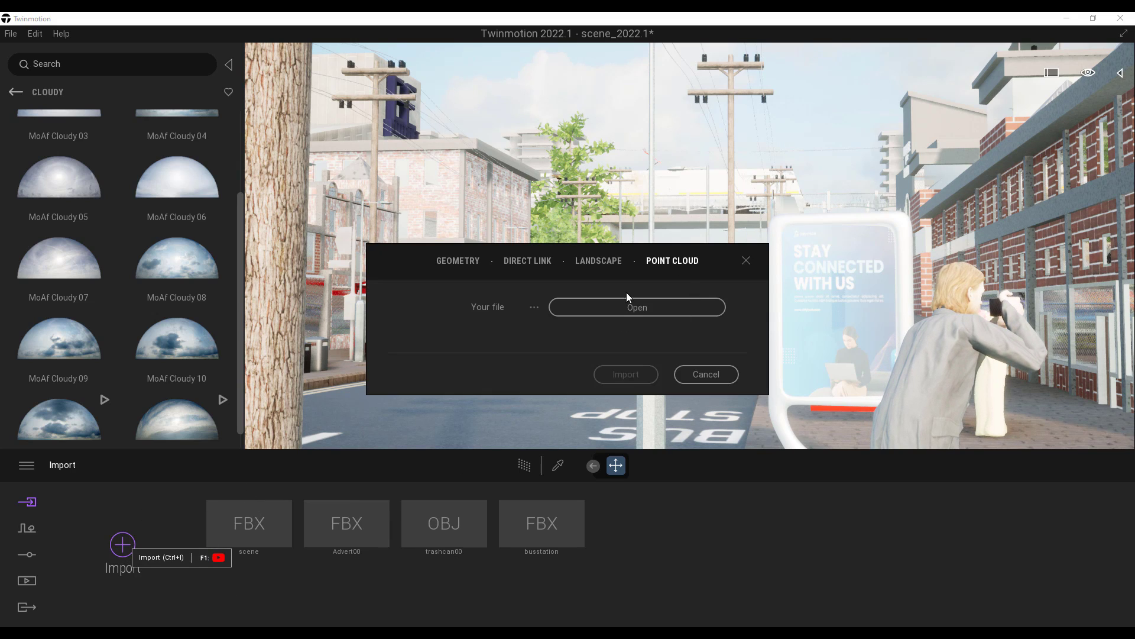
left_click(620, 308)
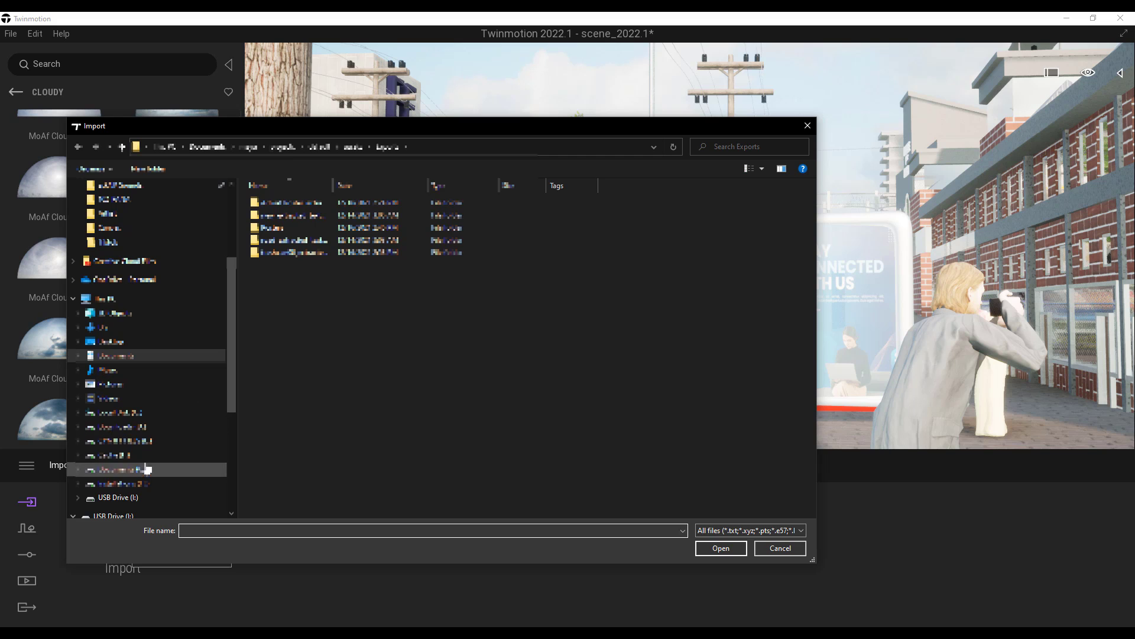
left_click(120, 498)
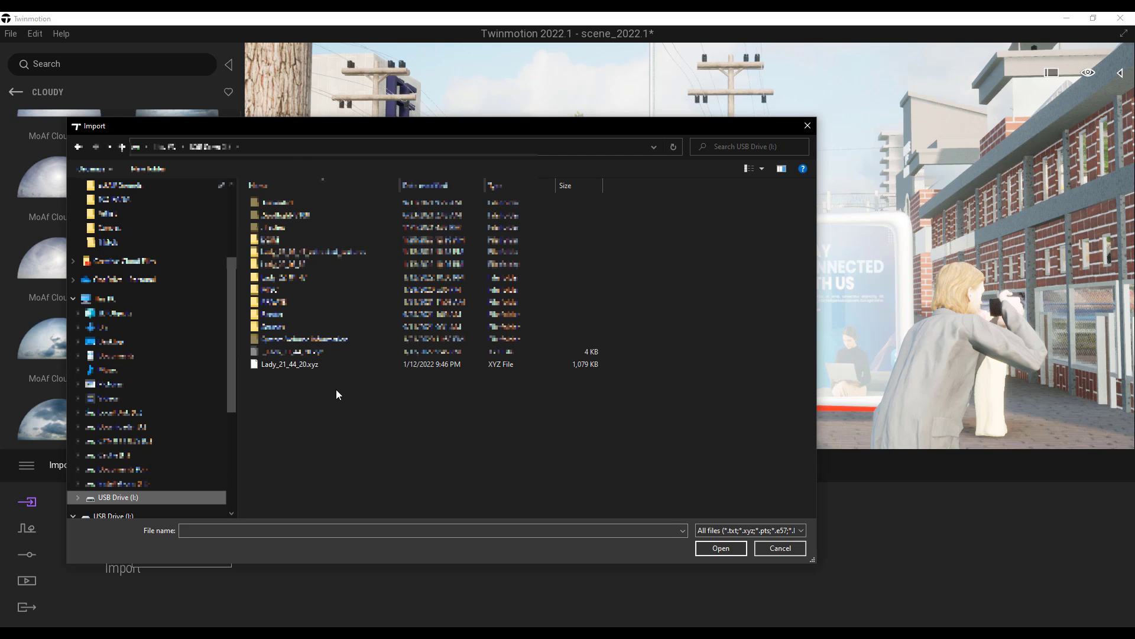
left_click(293, 364)
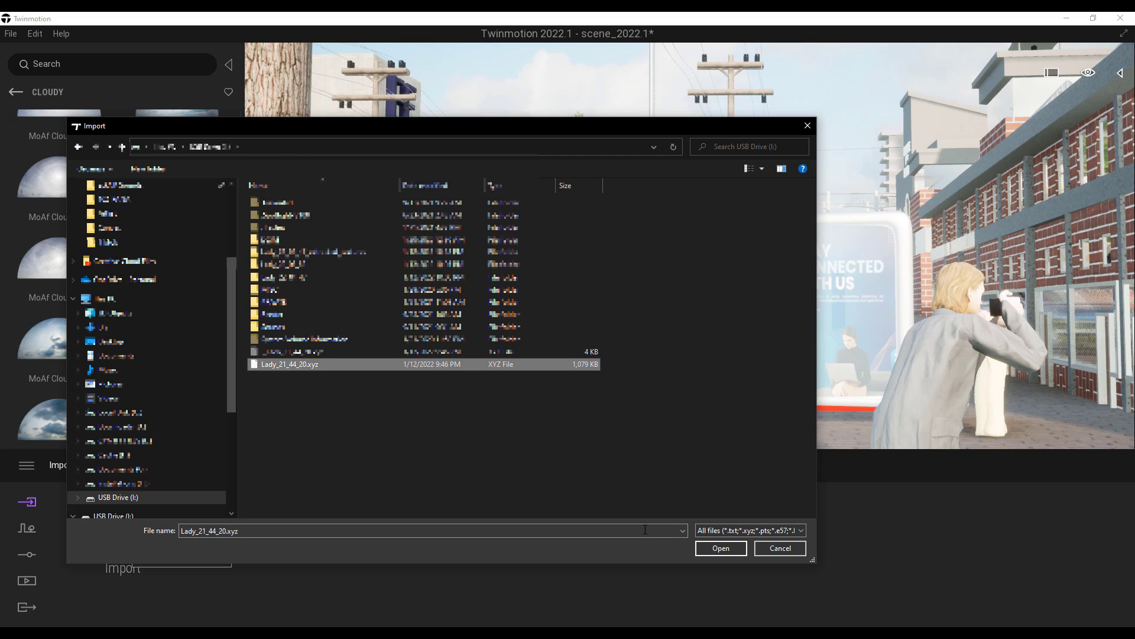
left_click(719, 547)
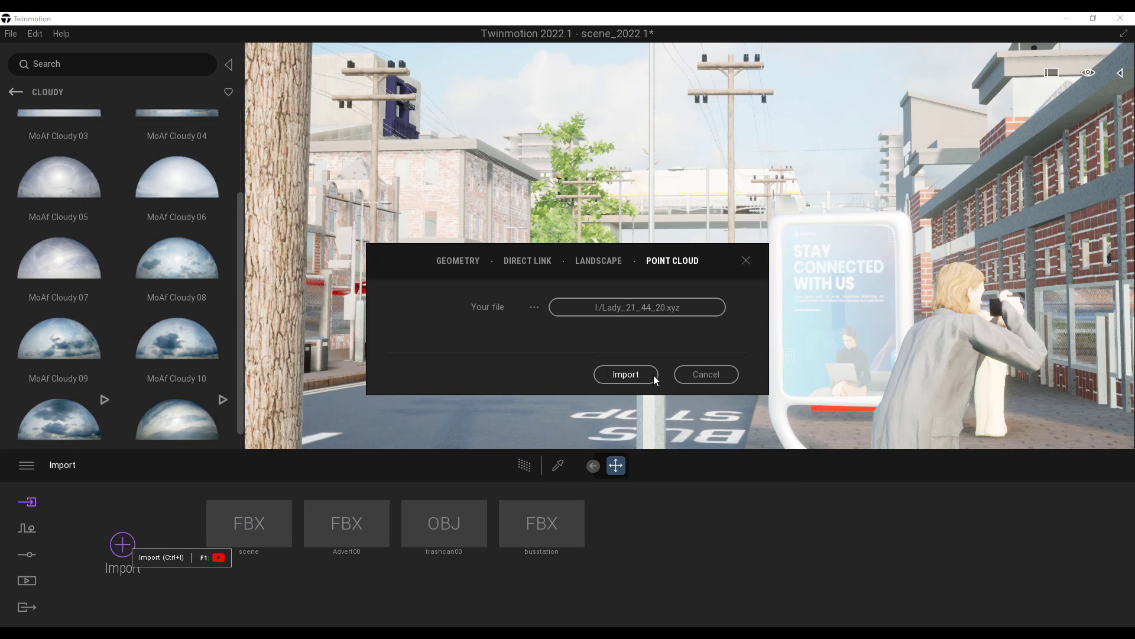
left_click(631, 376)
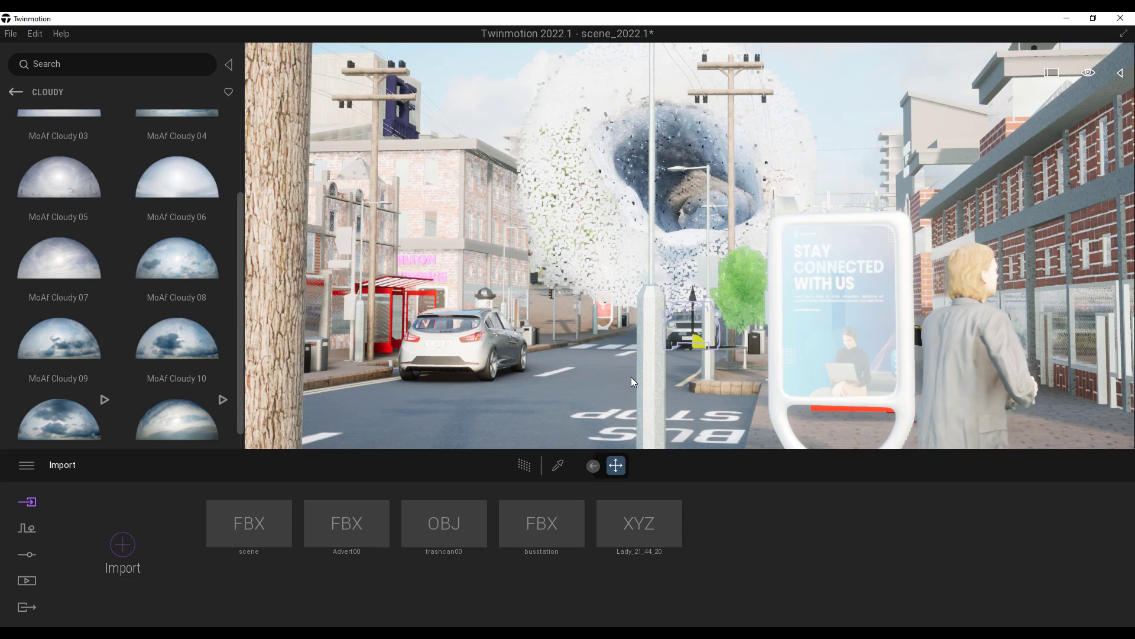
- Rotate the imported Lady_21_44_20 point cloud upright and scale it down to fit the street
left_click(596, 467)
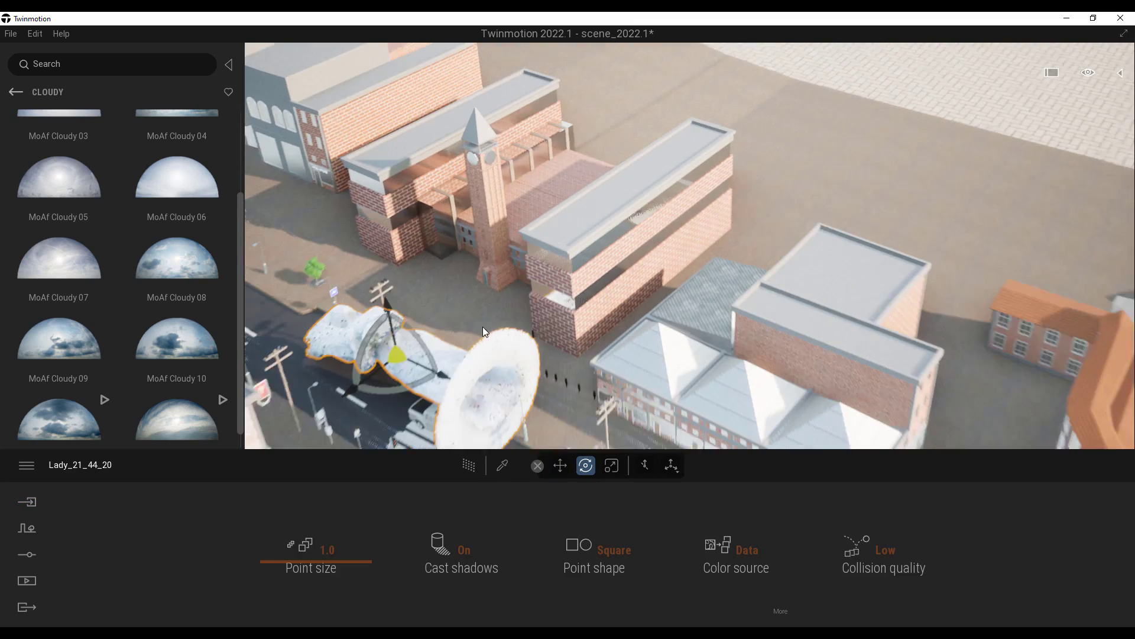
left_click_drag(482, 327, 397, 273)
key("r")
left_click_drag(413, 336, 220, 542)
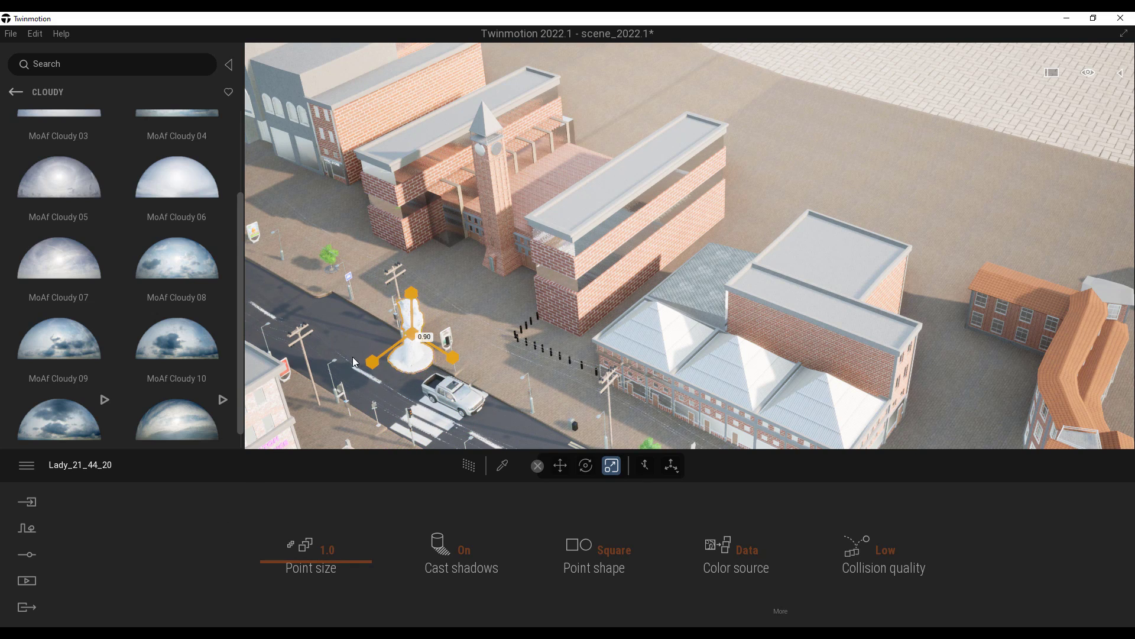
left_click_drag(140, 444, 412, 380)
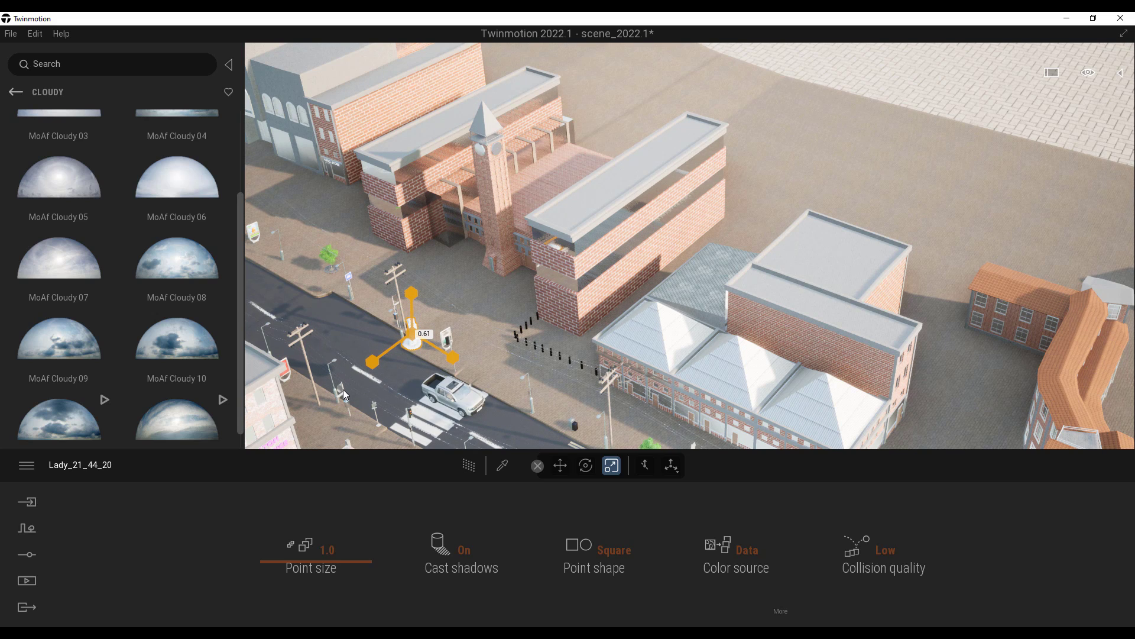
- Lower the statue point cloud onto the pavement beside the advertising board
key("f")
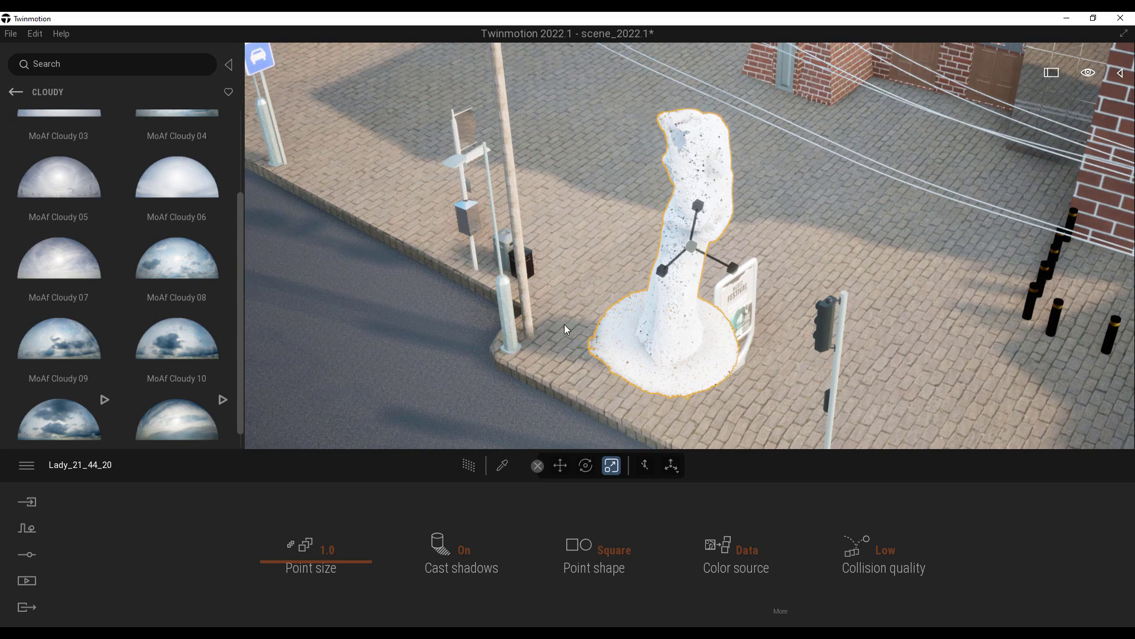
middle_click_drag(690, 347, 664, 297)
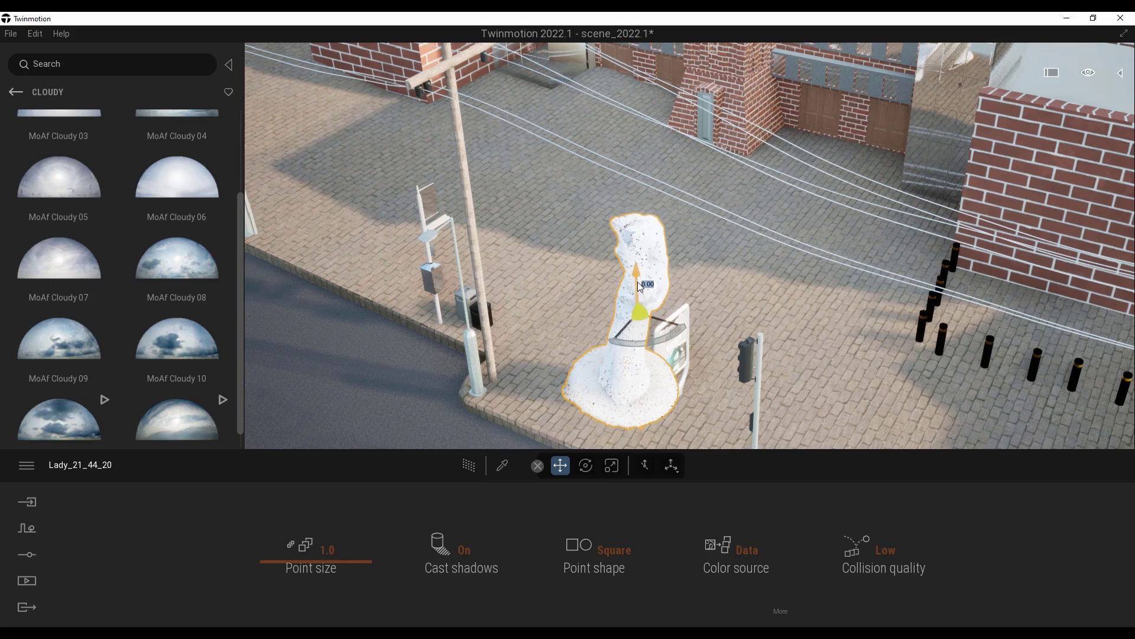
left_click_drag(637, 275, 651, 381)
key("s")
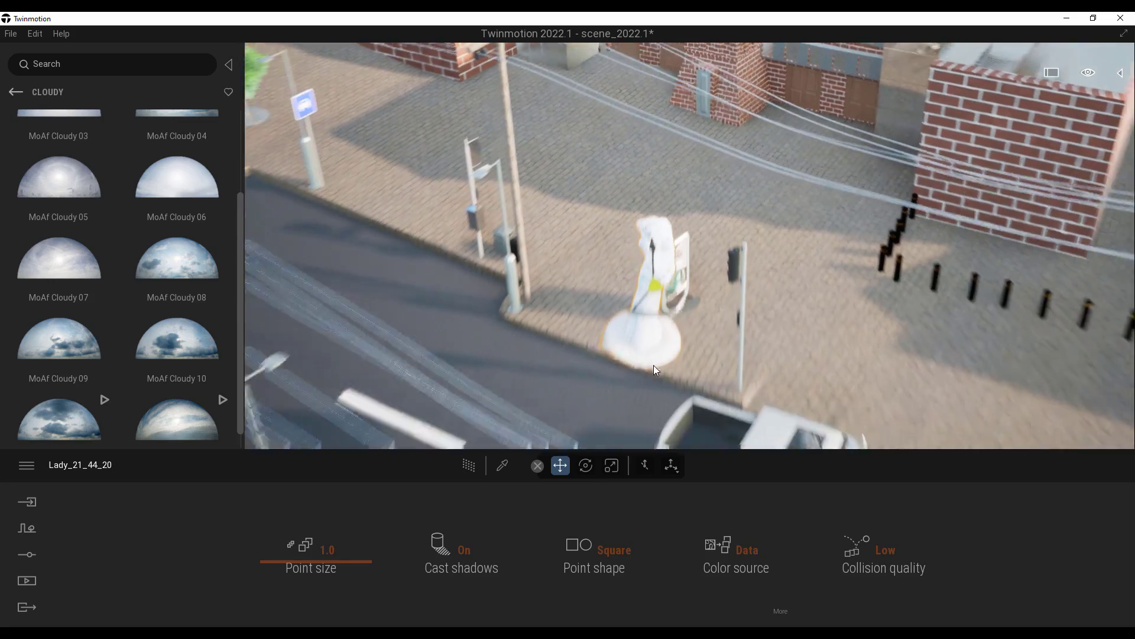
- Move the statue point cloud along the pavement, past the traffic light, to the open paving near the black bollards
left_click_drag(658, 128, 793, 229)
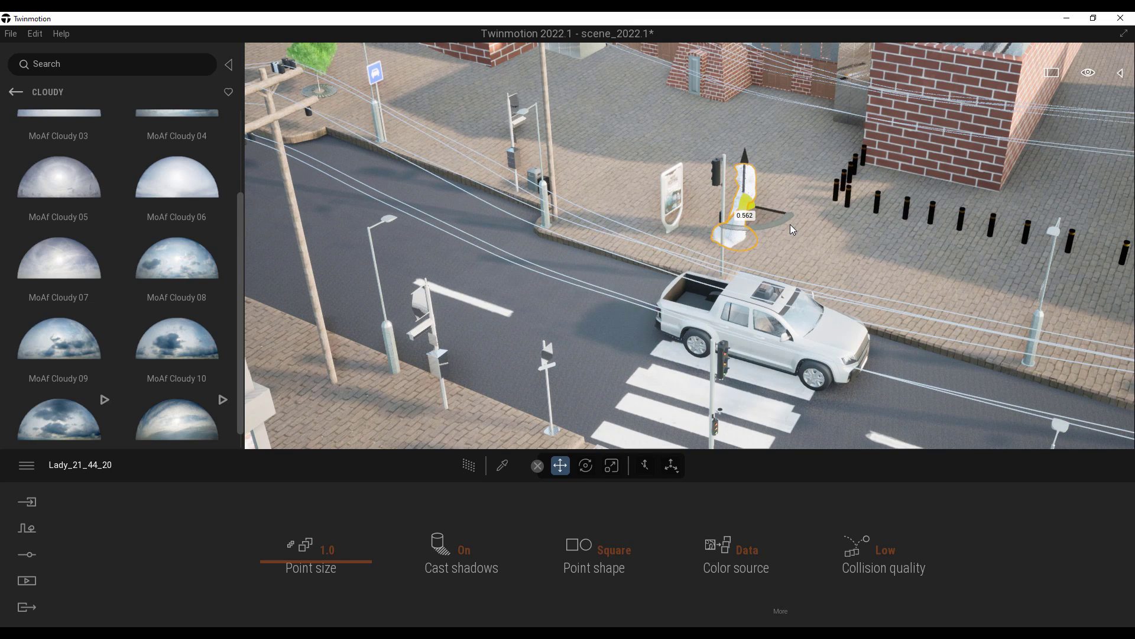
key("f")
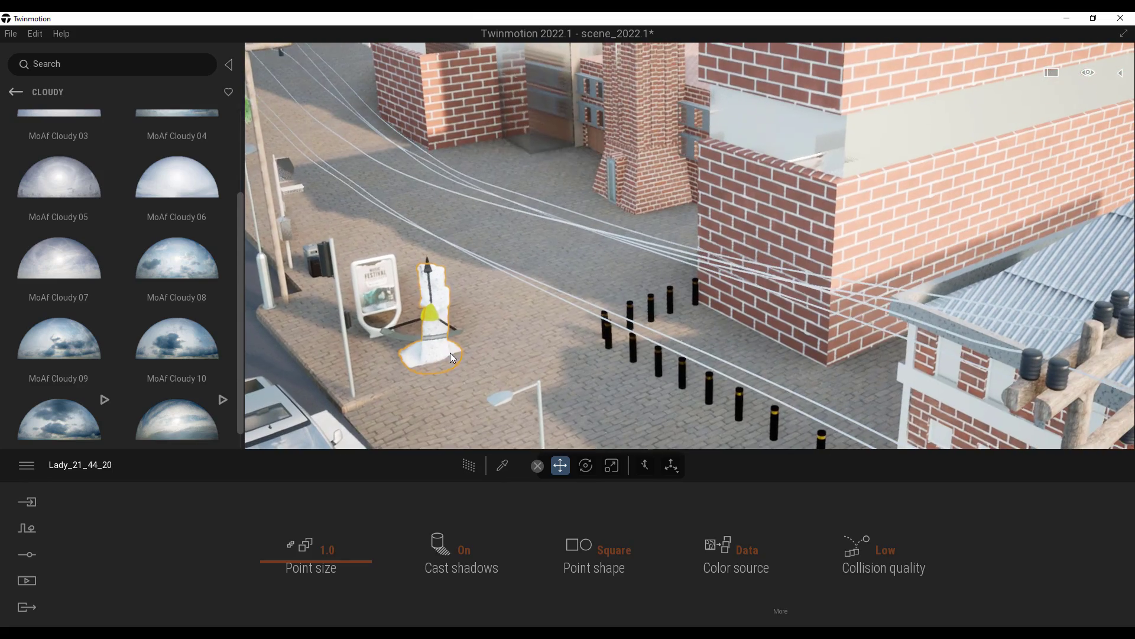
left_click_drag(452, 330, 644, 431)
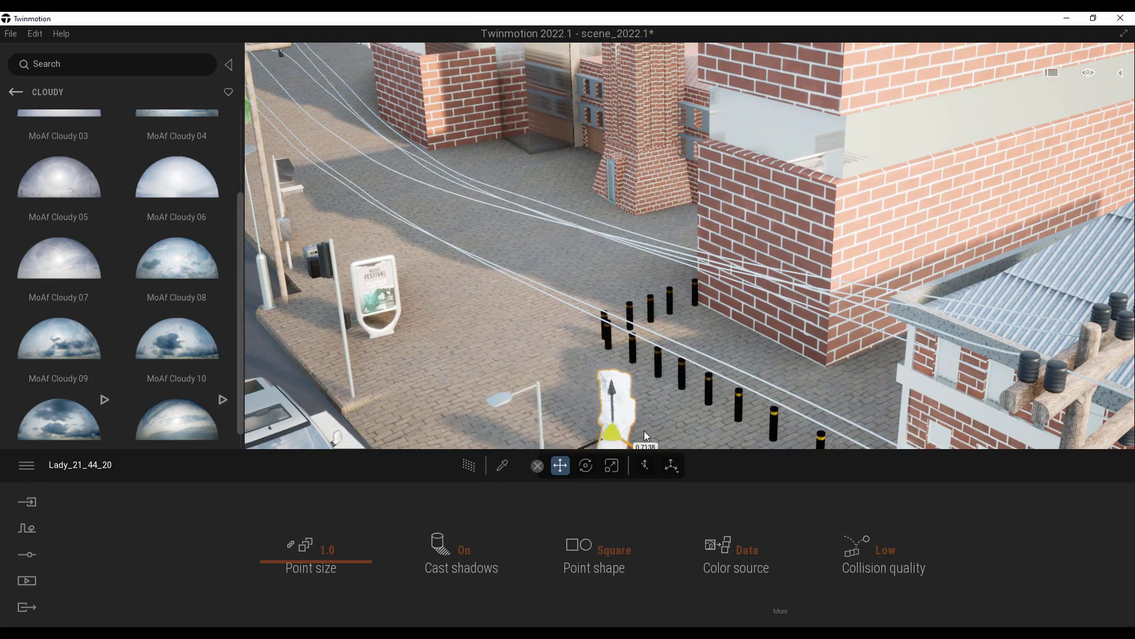
key("s")
key("f")
middle_click_drag(710, 313, 342, 349)
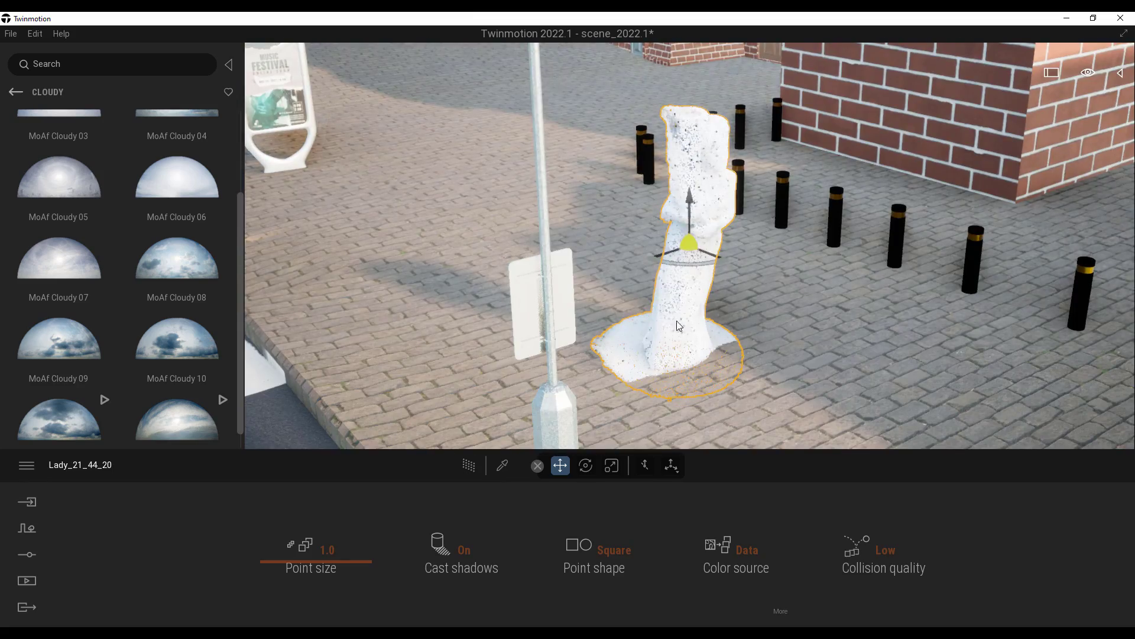
- Raise the statue point cloud slightly and tilt it about 1.76° to level its base with the paving
right_click_drag(342, 349, 357, 365)
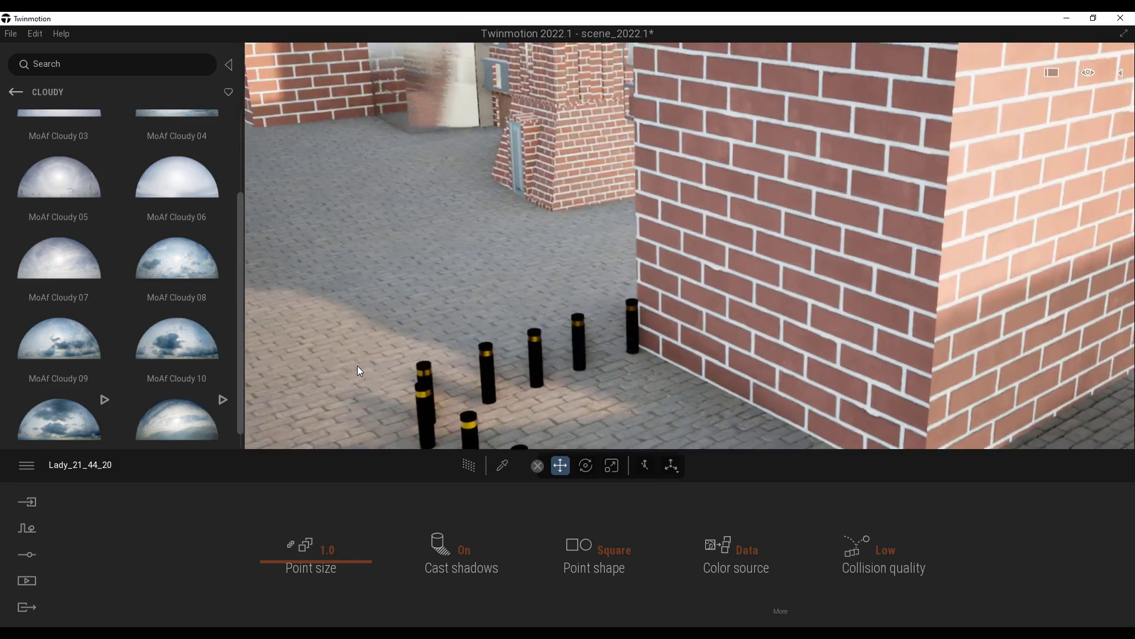
key("s")
scroll(457, 236, "down", 2)
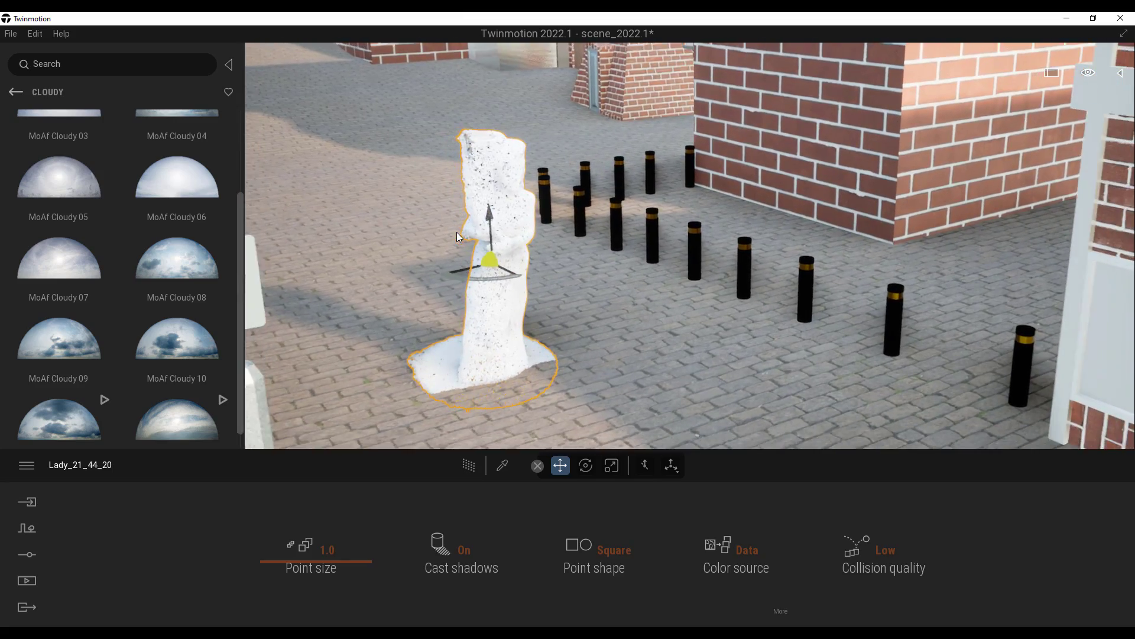
mouse_move(493, 223)
left_mouse_down()
mouse_move(494, 209)
mouse_move(498, 219)
left_mouse_up()
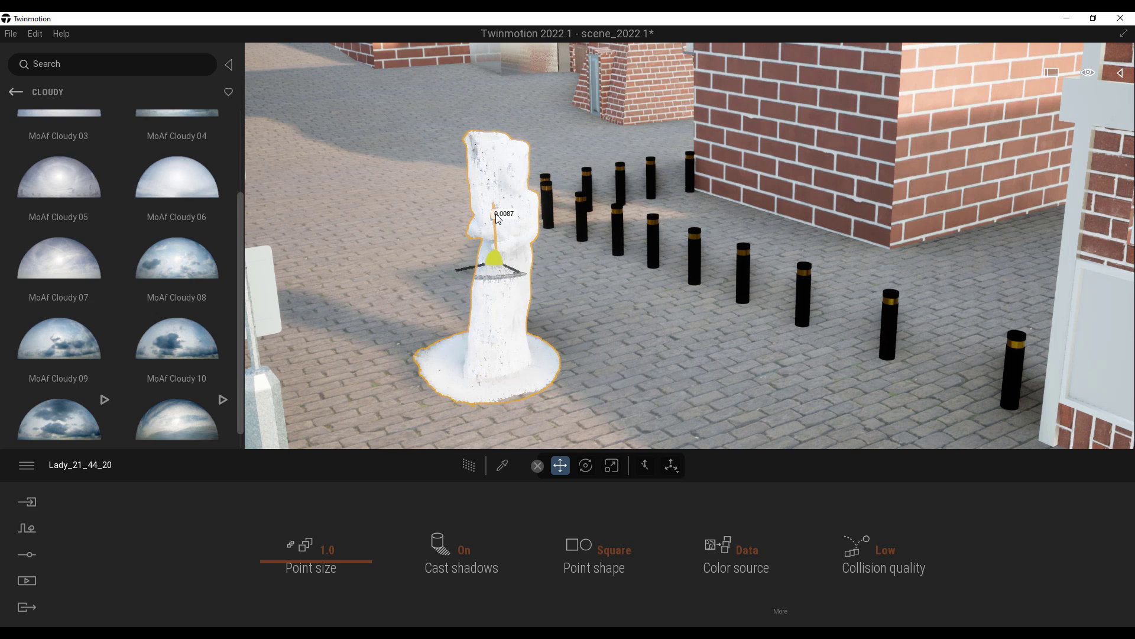
left_click(586, 466)
left_click_drag(526, 267, 524, 266)
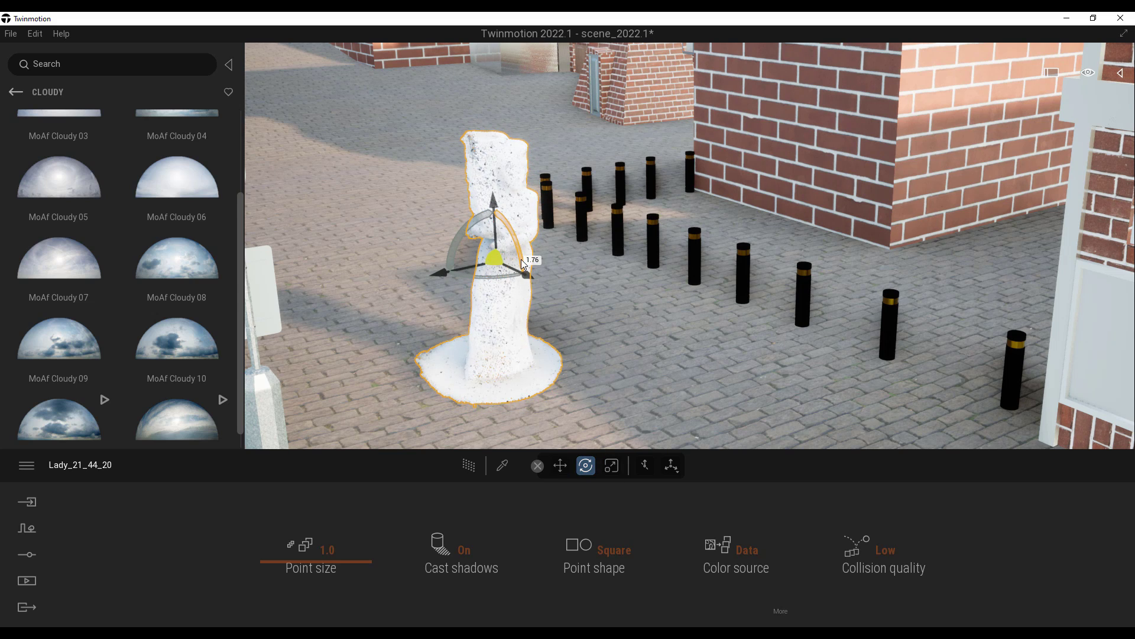
- Try a point size of 1.8 and disabled shadow casting on the statue point cloud
scroll(516, 252, "down", 3)
scroll(516, 252, "up", 5)
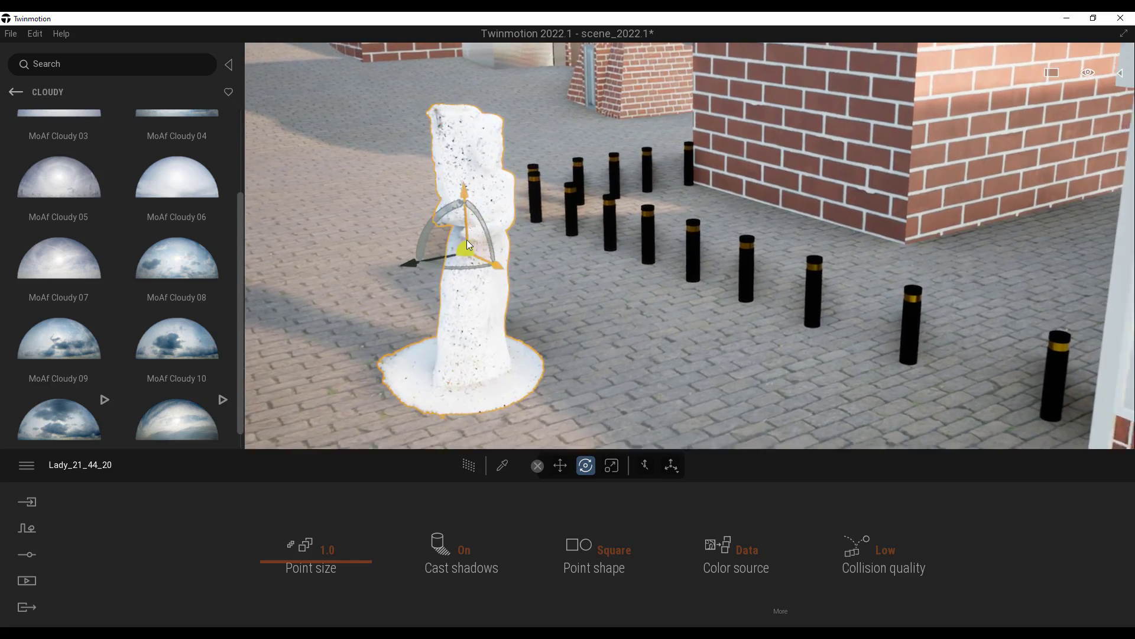
scroll(467, 237, "up", 5)
scroll(401, 232, "up", 2)
scroll(448, 263, "down", 3)
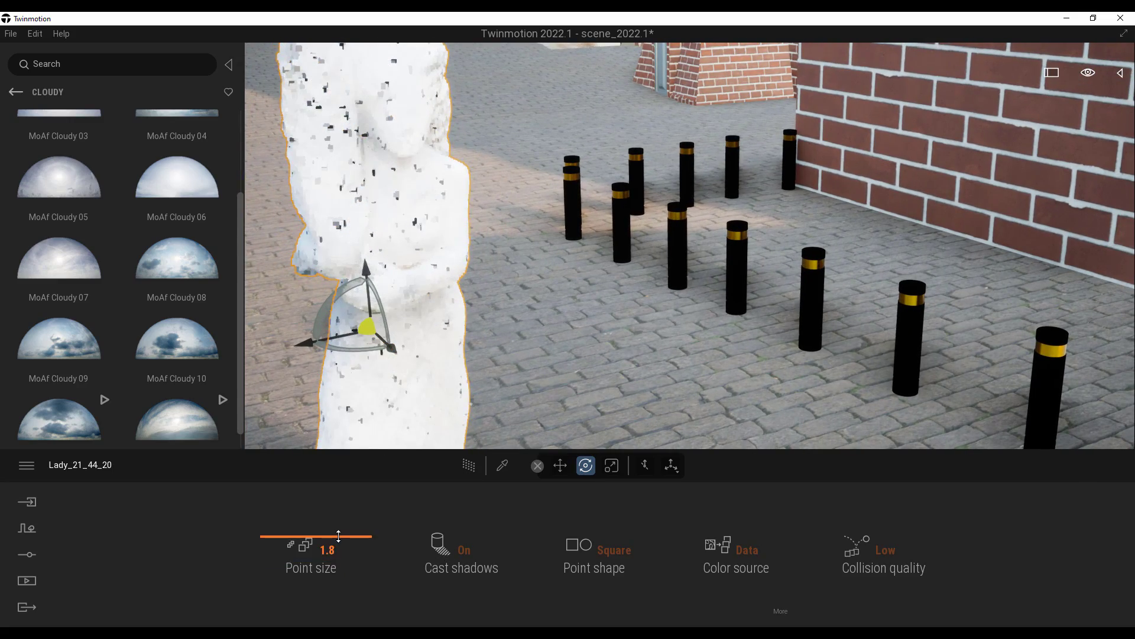
scroll(449, 290, "down", 10)
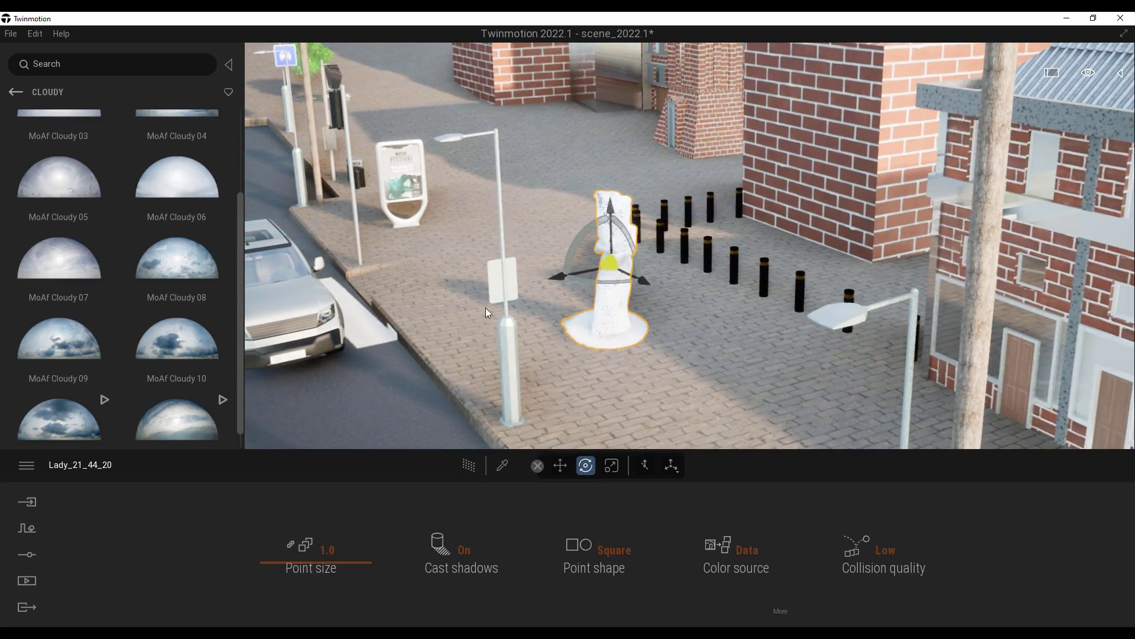
left_click(465, 550)
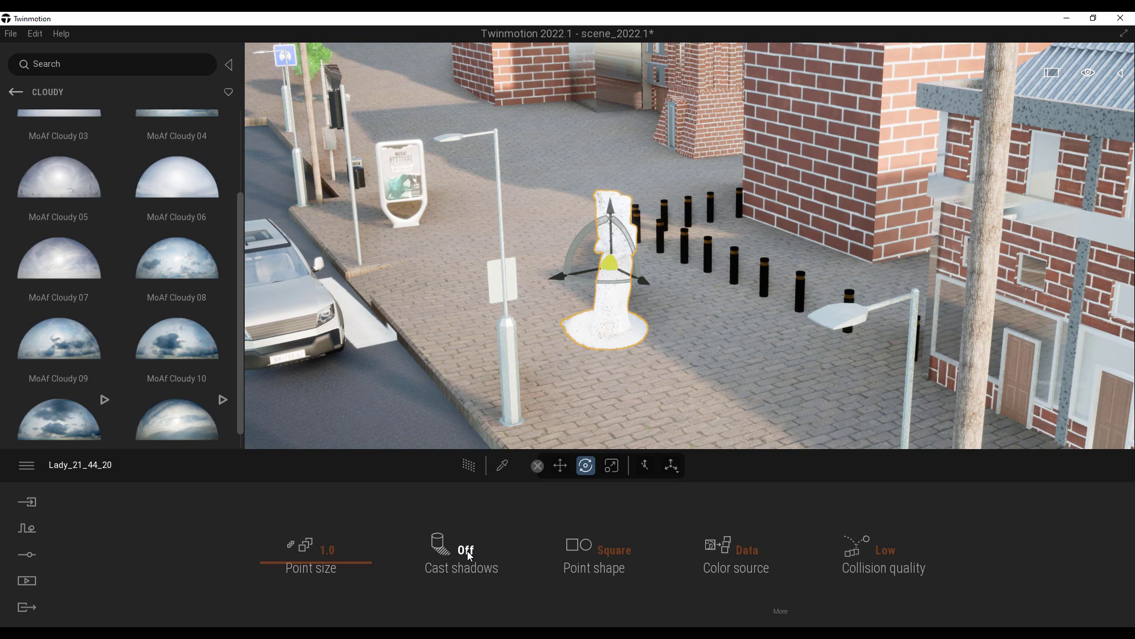
left_click(470, 553)
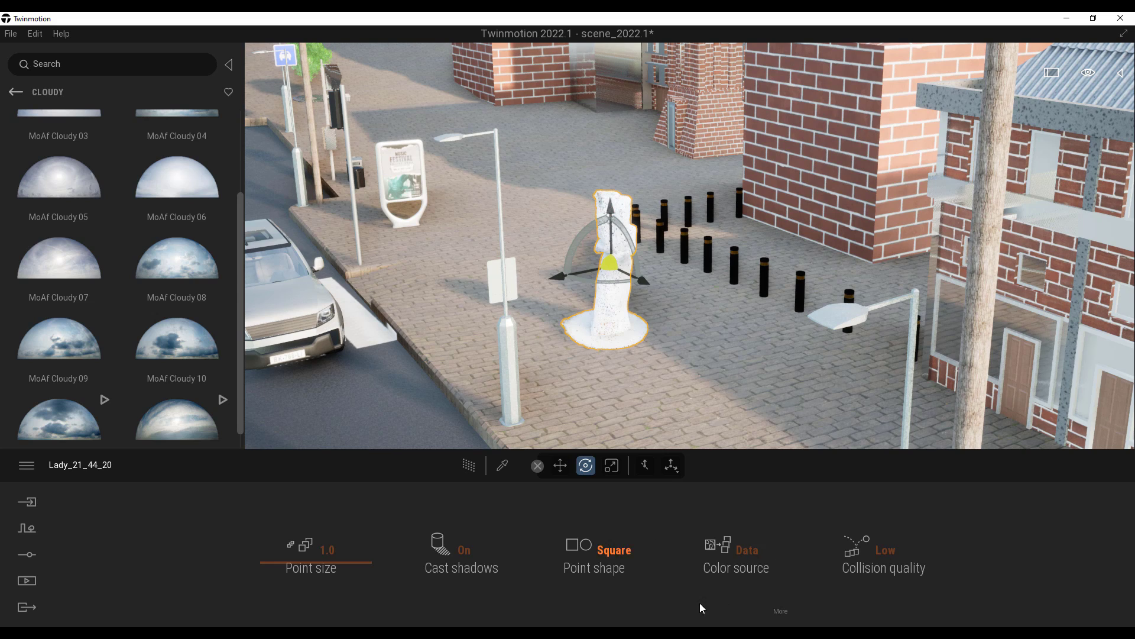
- Survey the street and the statue from above and preview the scene with the Path Tracer
scroll(614, 304, "down", 1)
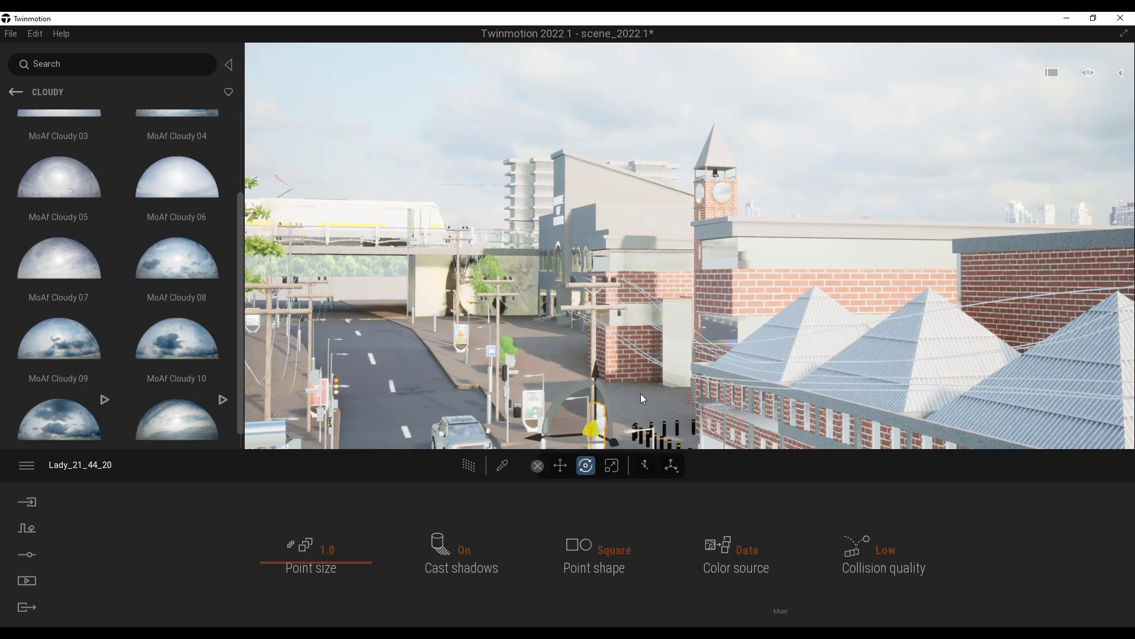
key("q")
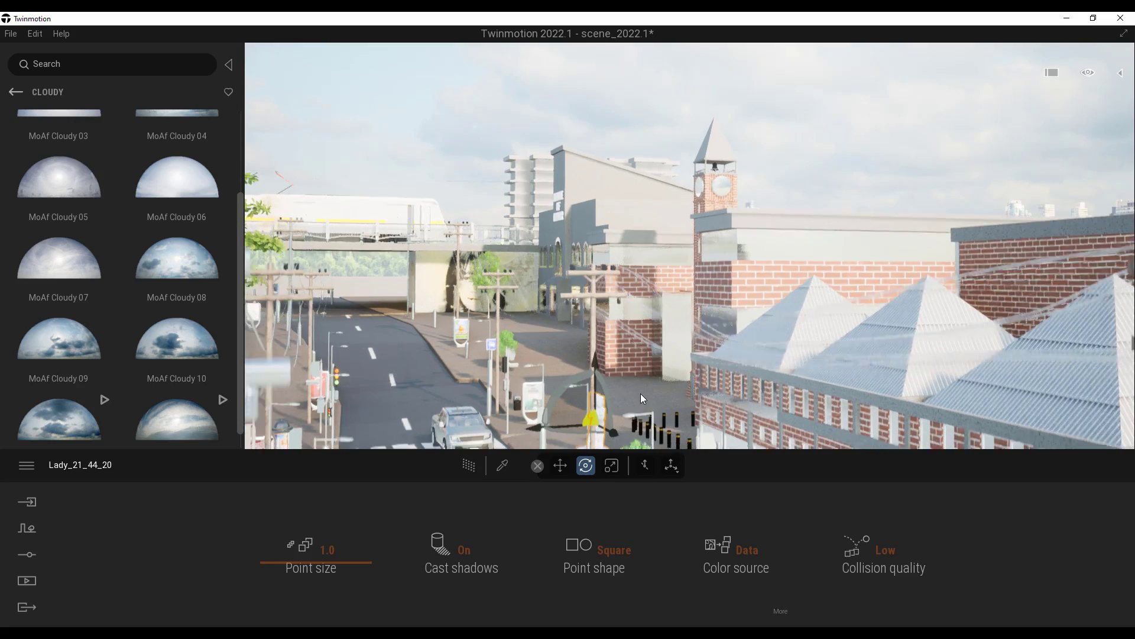
scroll(641, 392, "up", 10)
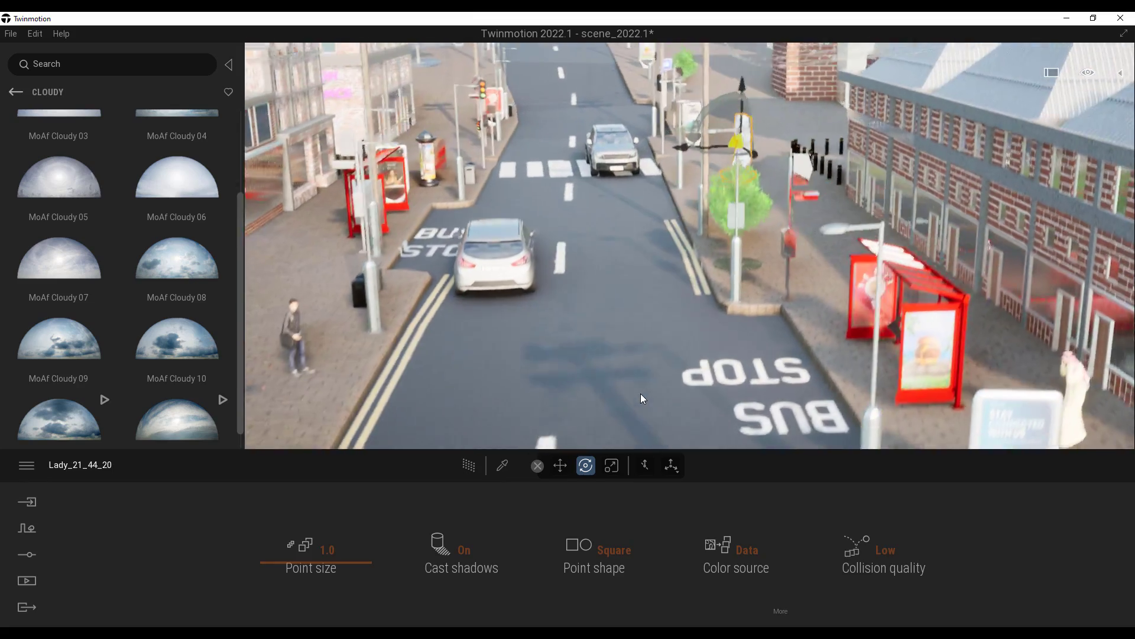
right_click_drag(641, 392, 774, 368)
left_click_drag(778, 373, 801, 373)
mouse_move(800, 370)
right_mouse_down()
mouse_move(826, 384)
mouse_move(803, 359)
right_mouse_up()
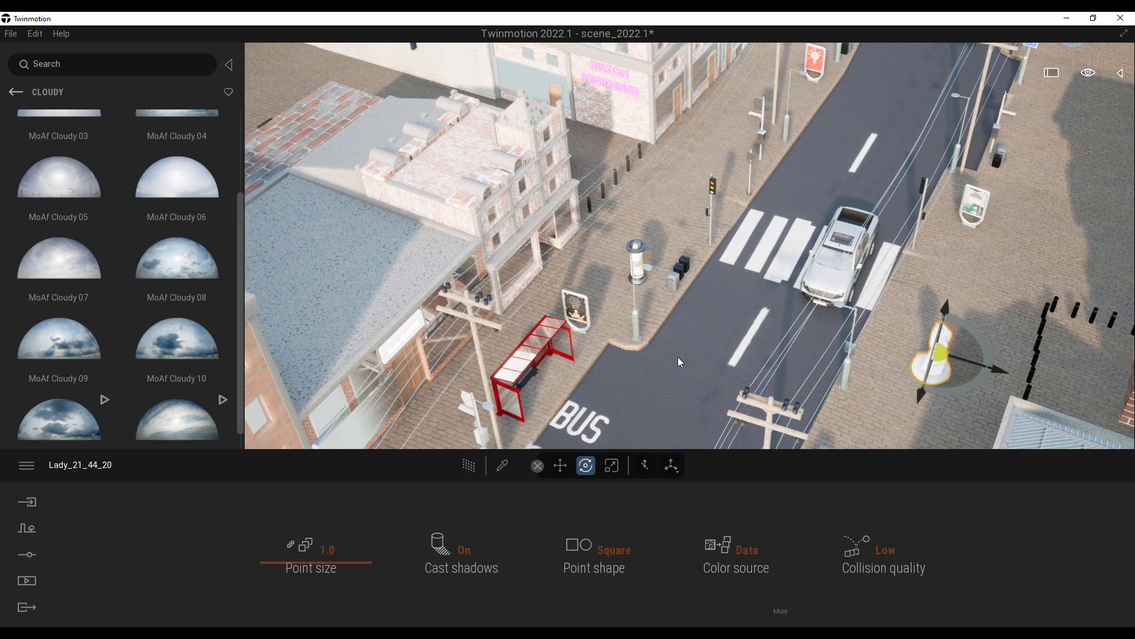
right_click_drag(800, 315, 721, 297)
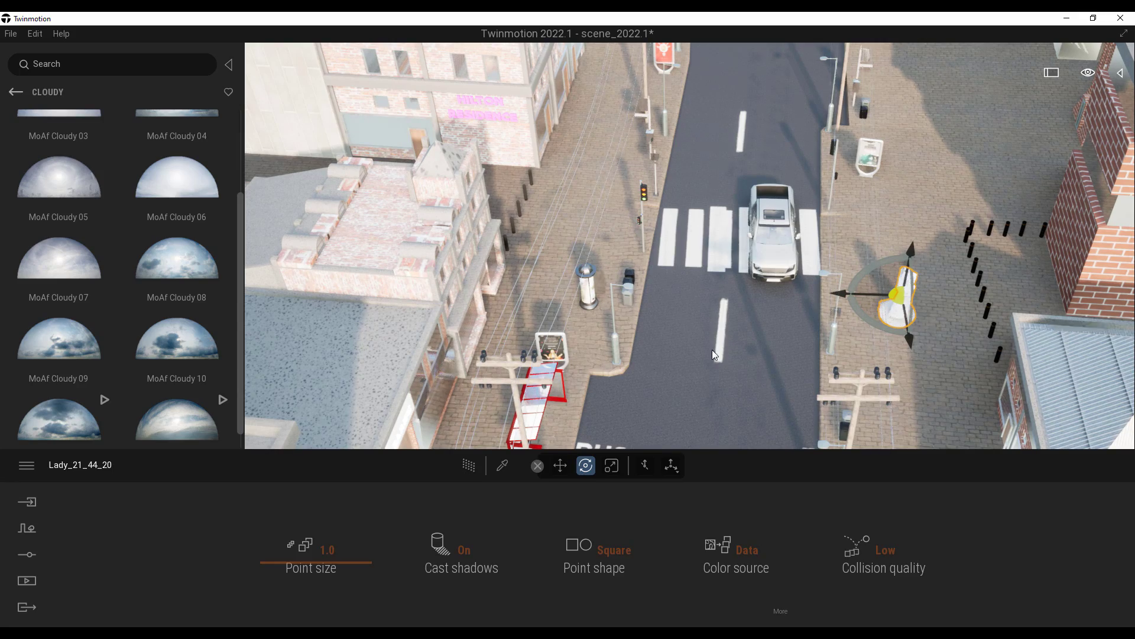
left_click(469, 466)
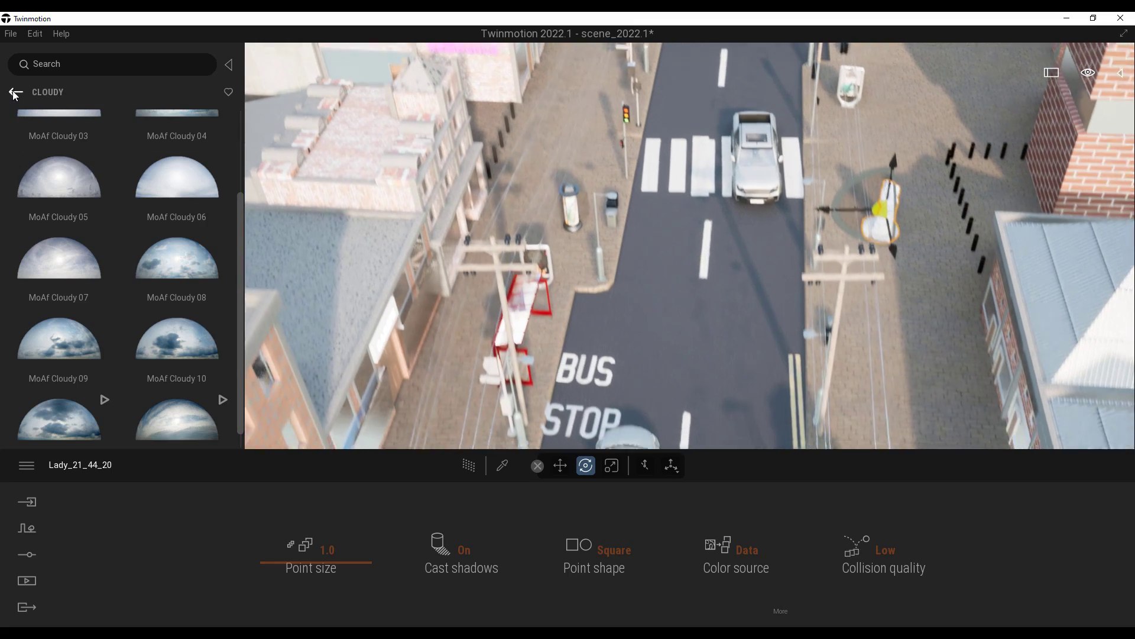
- Place a Spot light on the road near the bus stop marking and raise it above the street
left_click(16, 92)
left_click(15, 91)
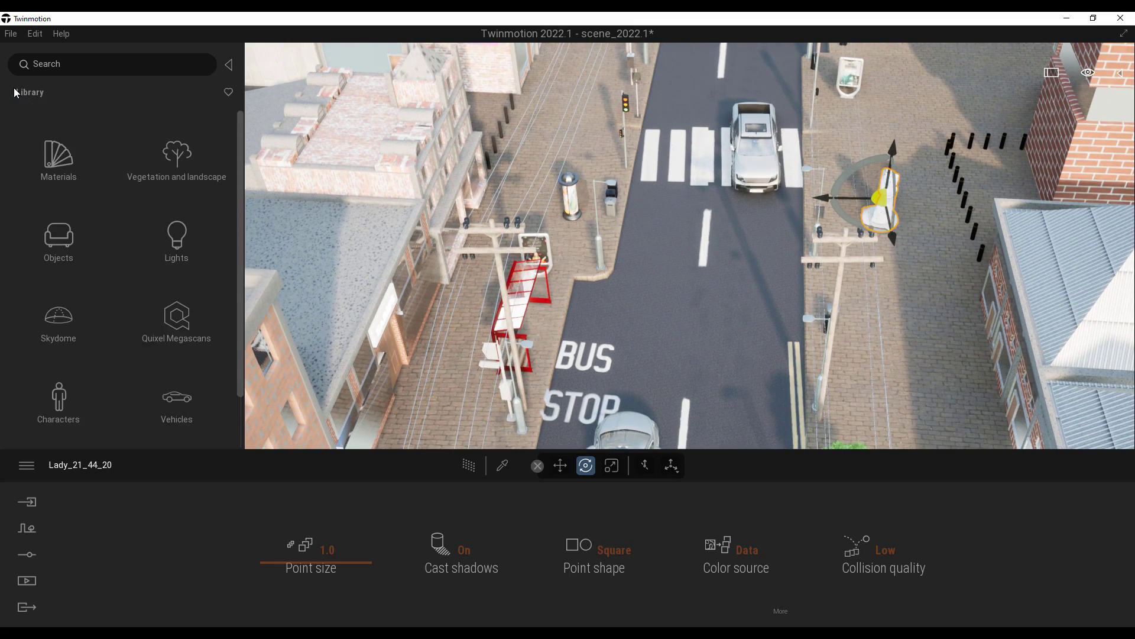
left_click(183, 241)
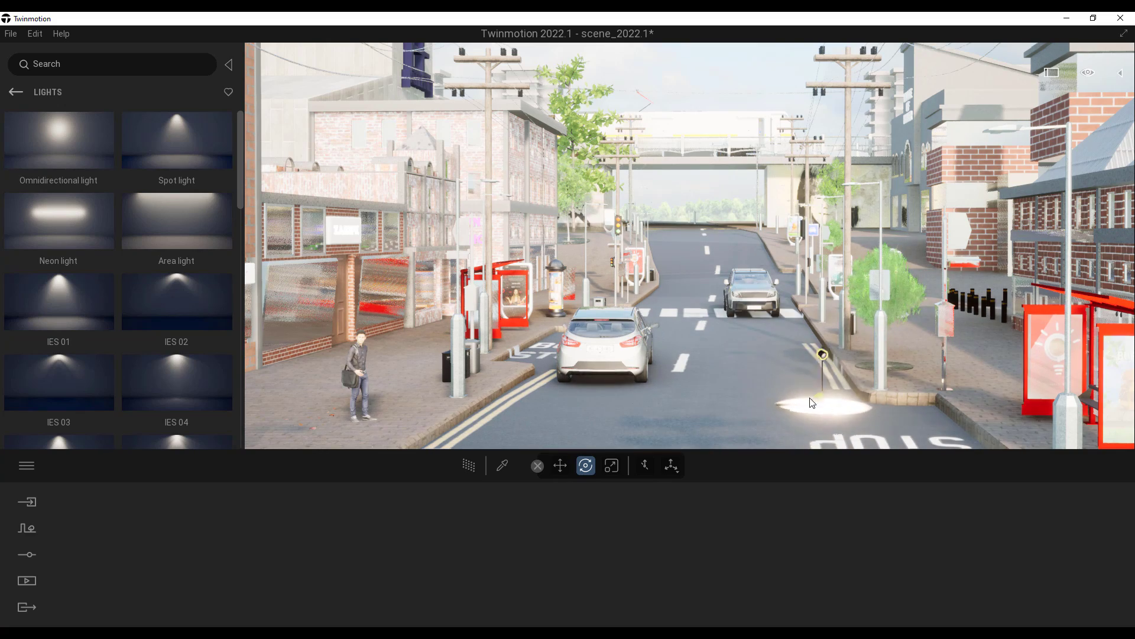
left_click(809, 398)
left_click_drag(807, 325, 769, 225)
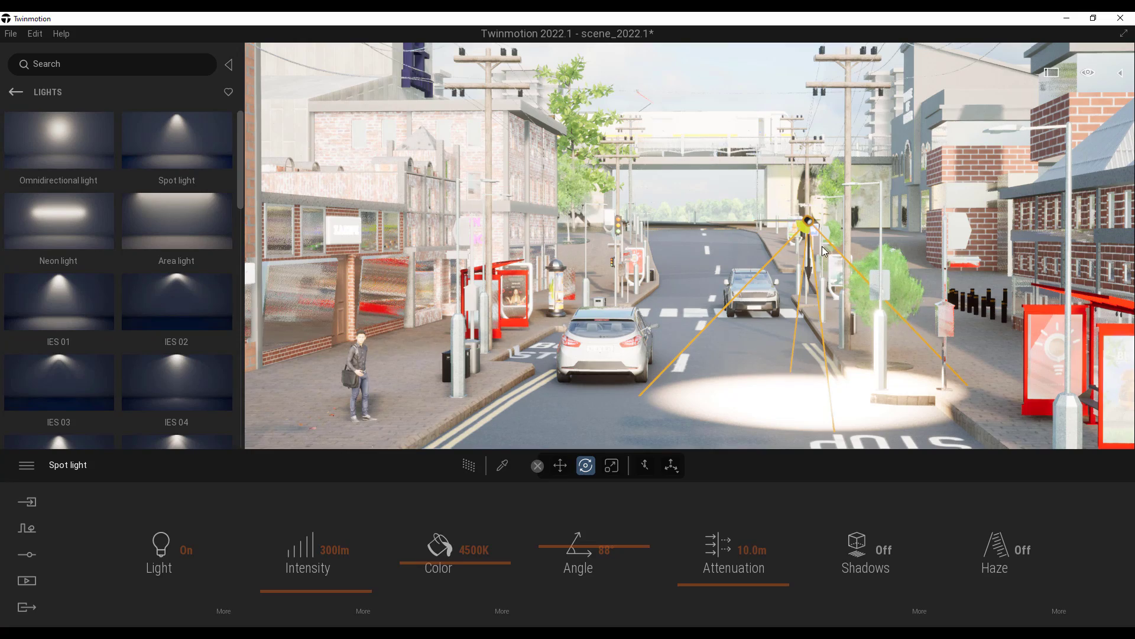
- Select the Spot light in the scene list, narrow its angle to 40° and turn on Haze
right_click_drag(727, 286, 608, 473)
key("w")
key("a")
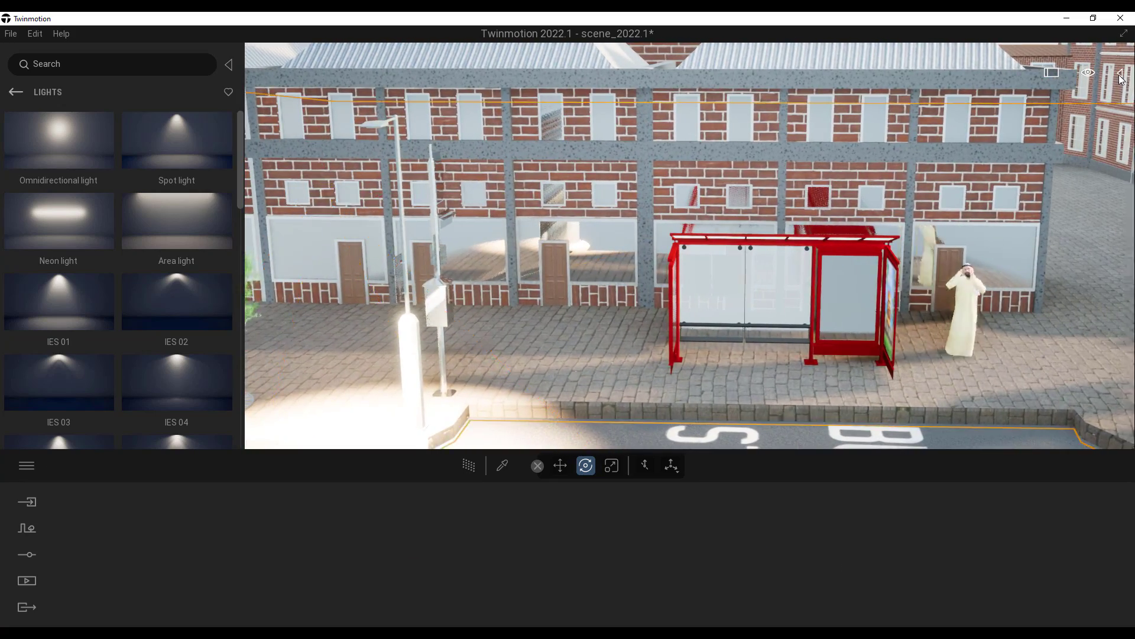
left_click(1119, 74)
left_click(1006, 391)
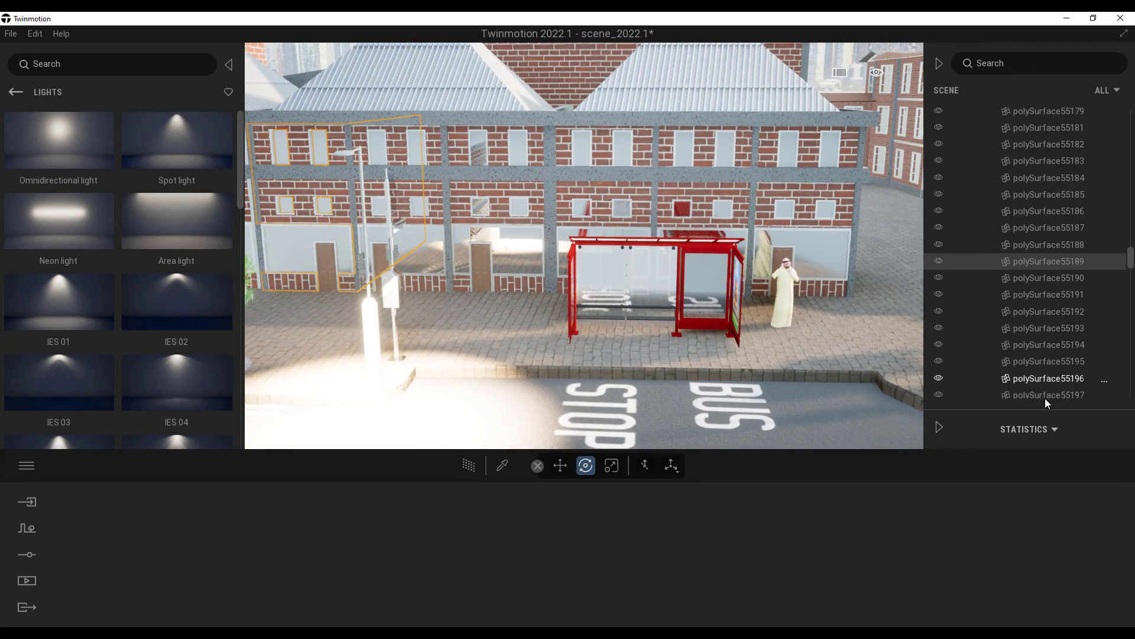
left_click(1006, 390)
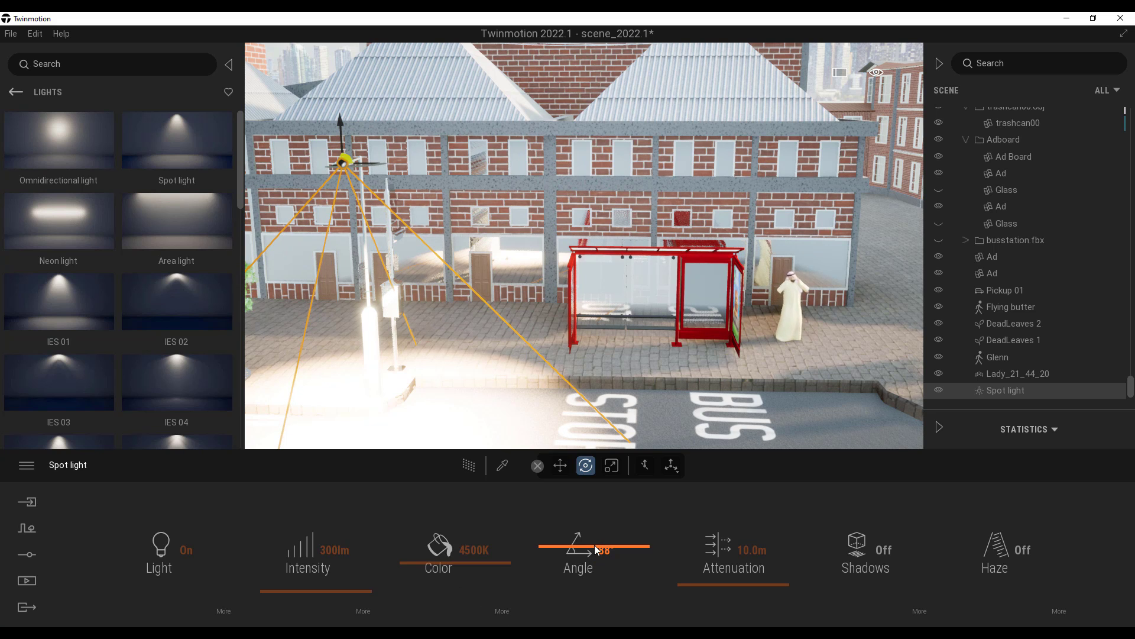
left_click_drag(593, 548, 600, 573)
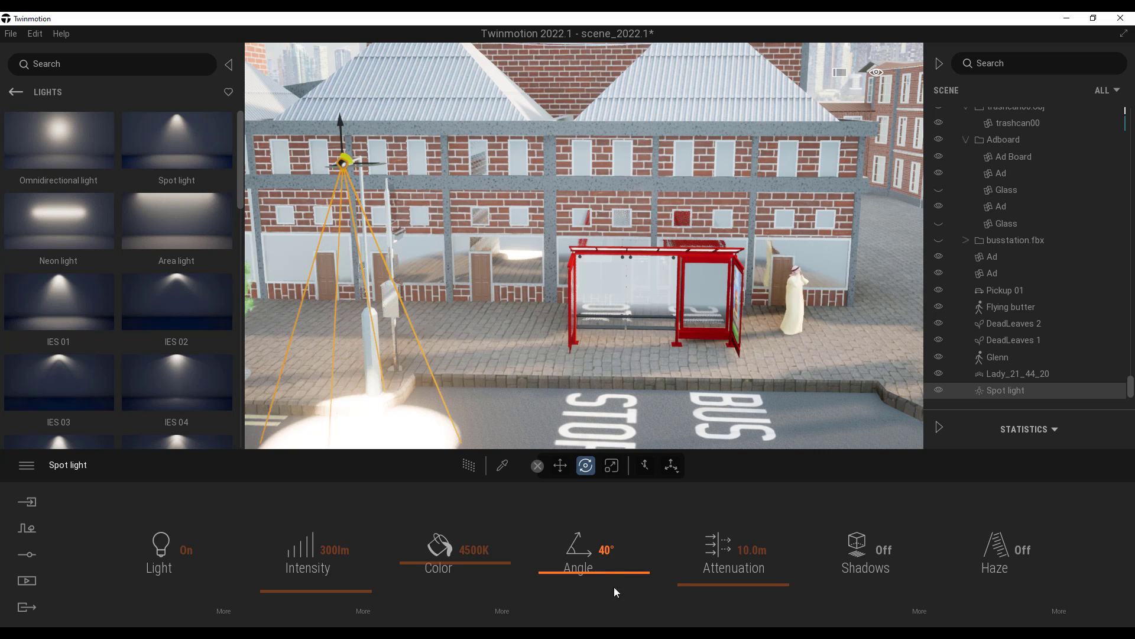
left_click(1018, 553)
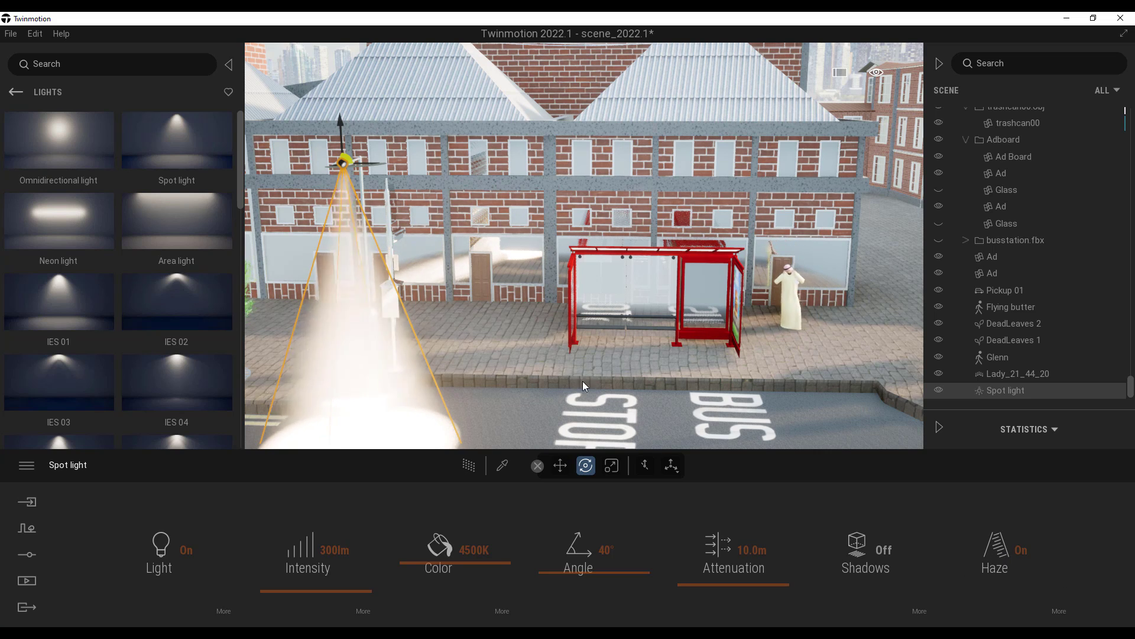
- Preview the Spot light in the Path Tracer while testing its Shadows and Haze settings
left_click(473, 466)
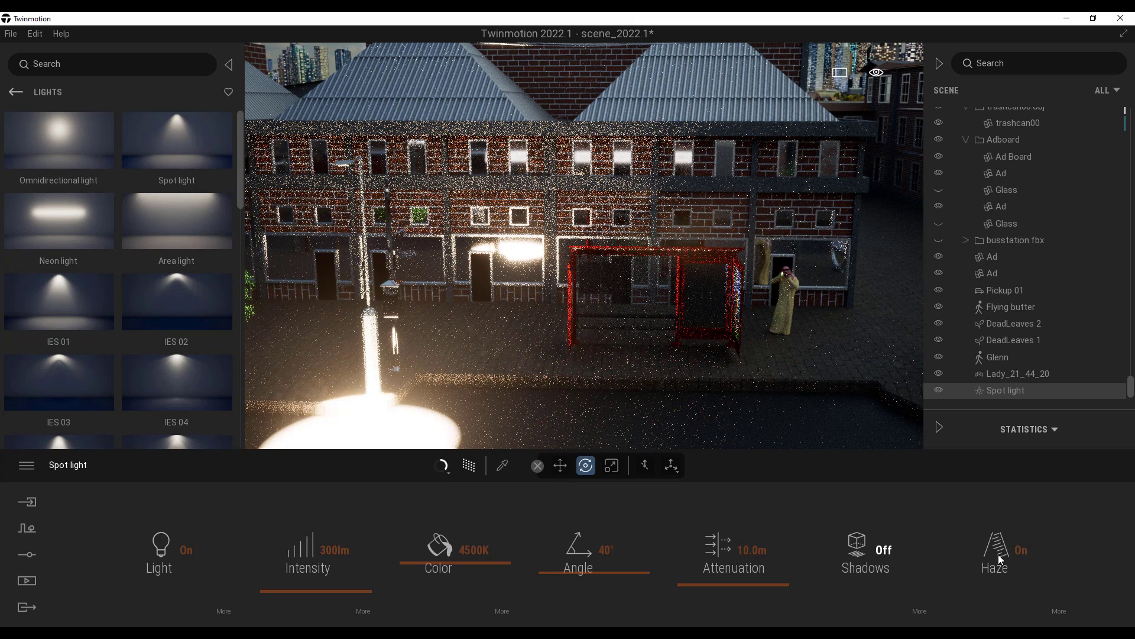
left_click(883, 556)
left_click(883, 554)
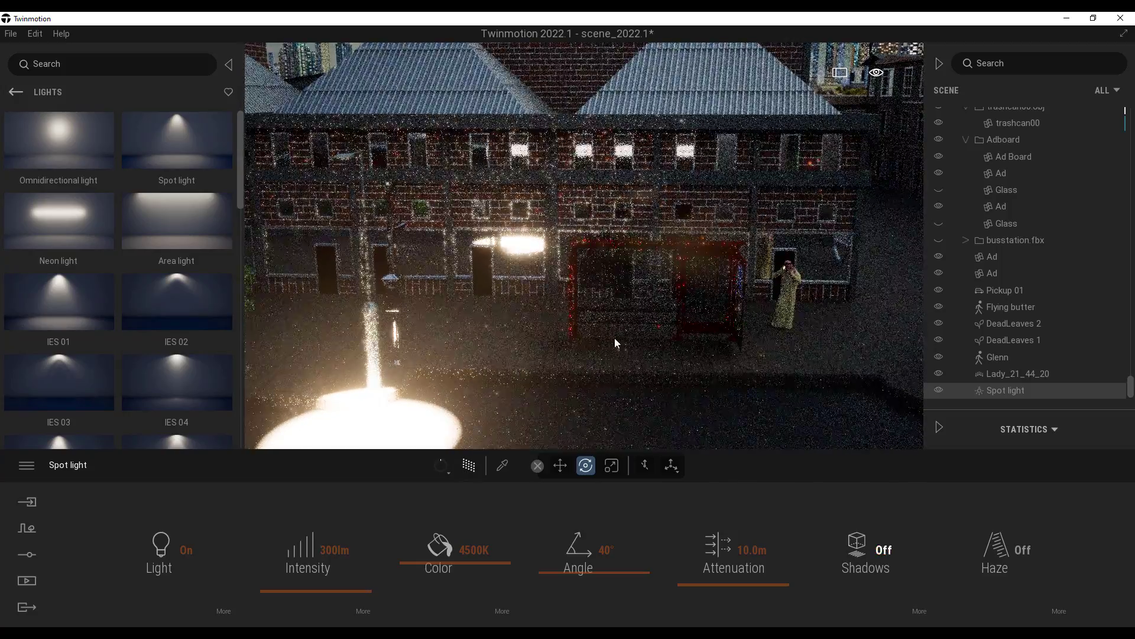
key("r")
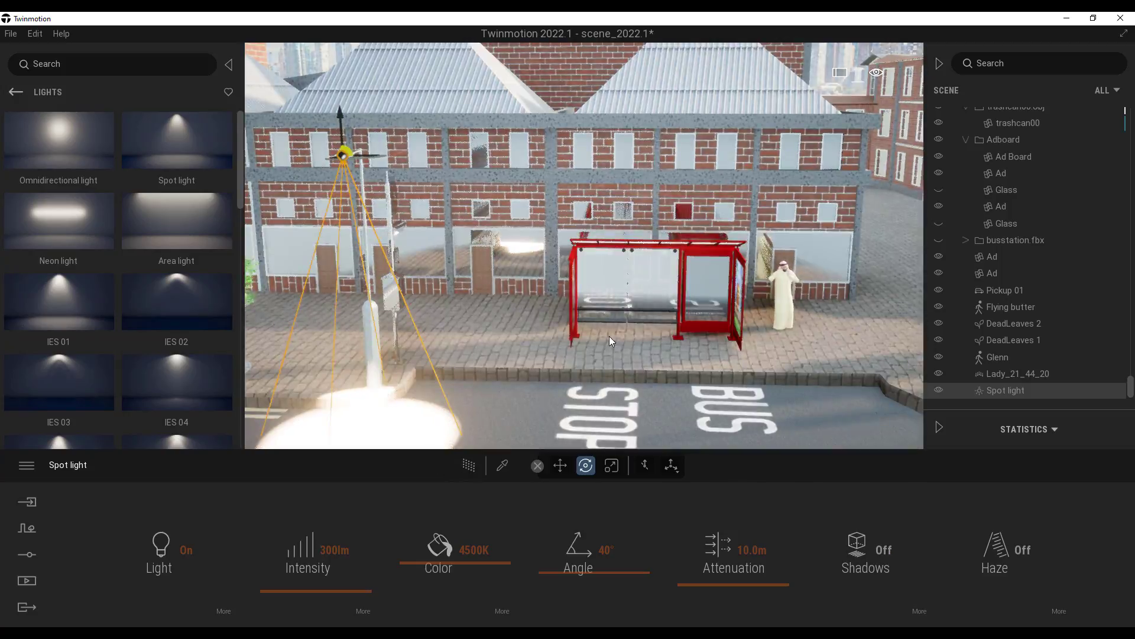
- Place the Fire with smoke particle effect on the road in front of the bus stop marking
right_click_drag(609, 335, 613, 309)
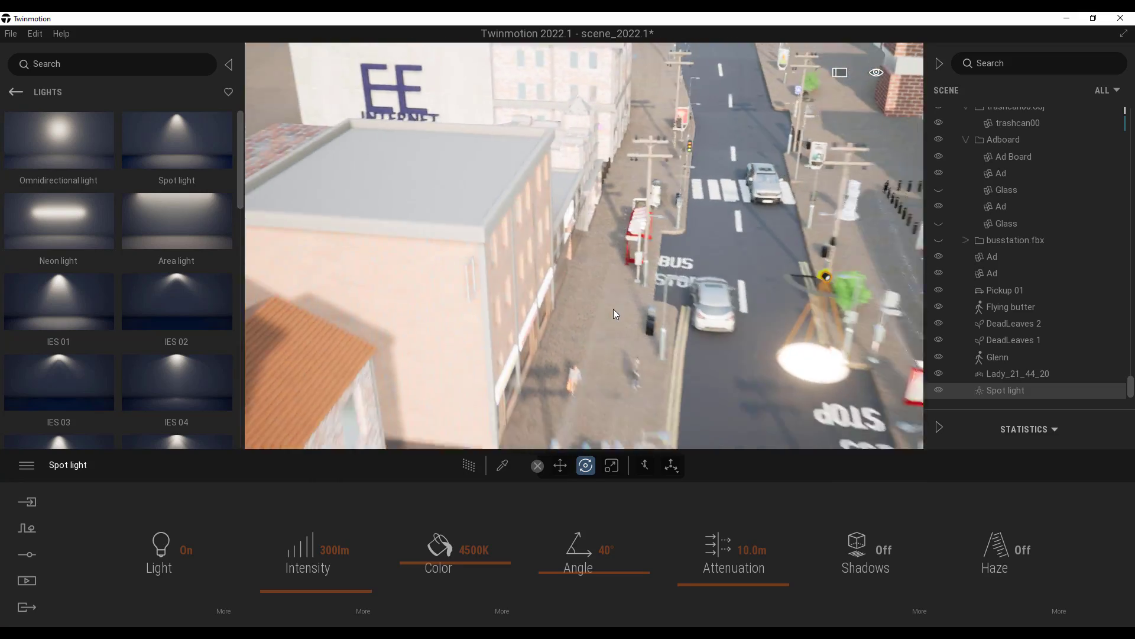
key("s")
key("d")
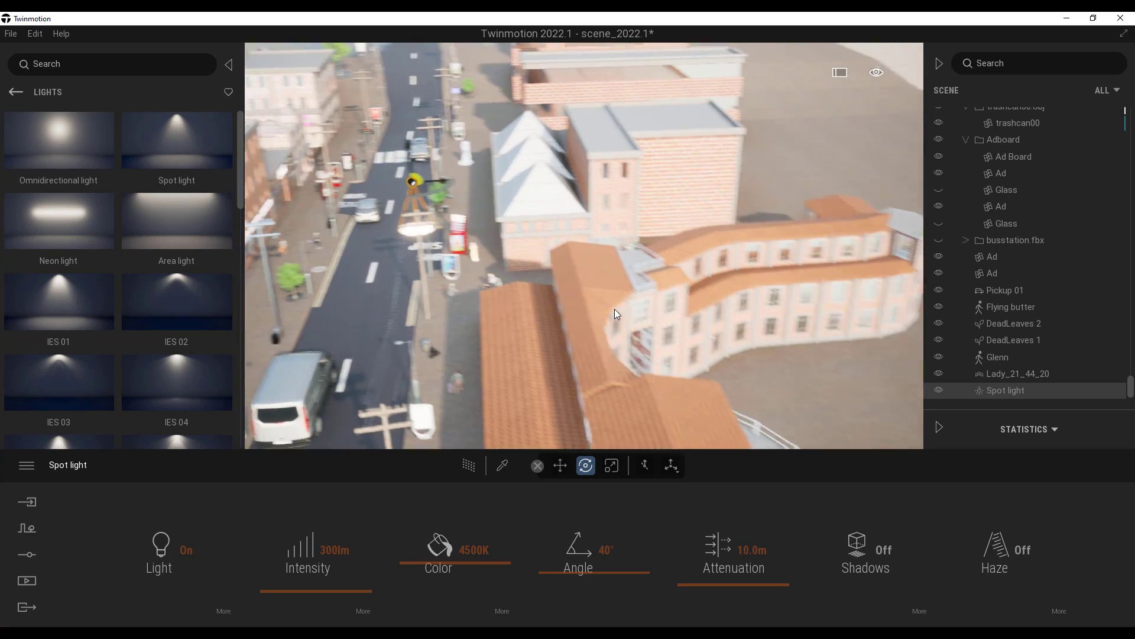
key("a")
key("s")
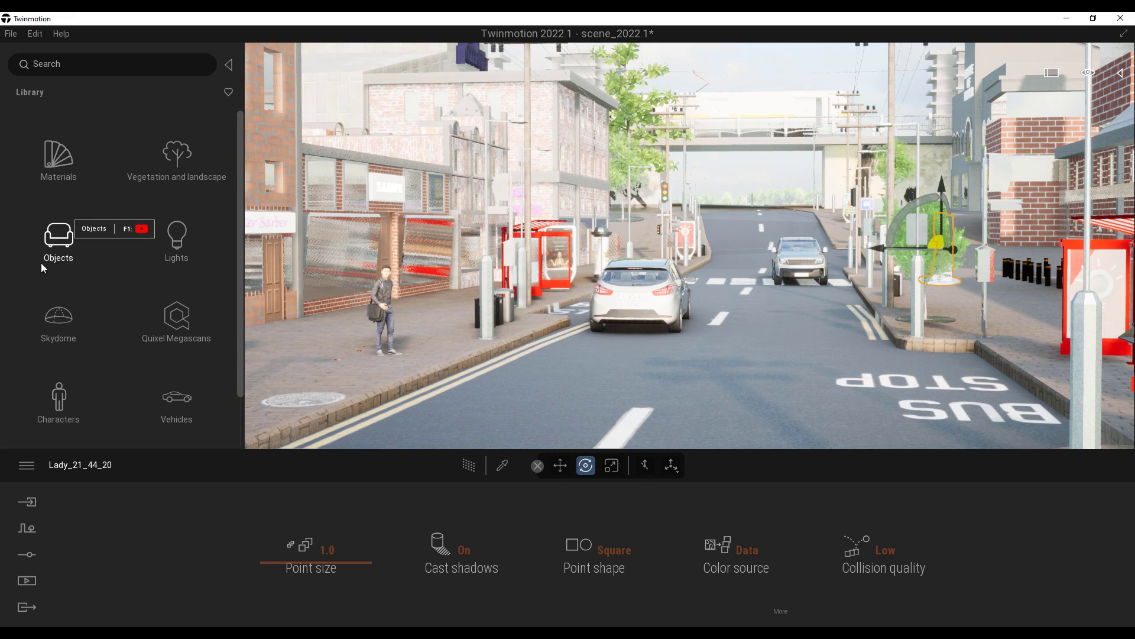
left_click(58, 240)
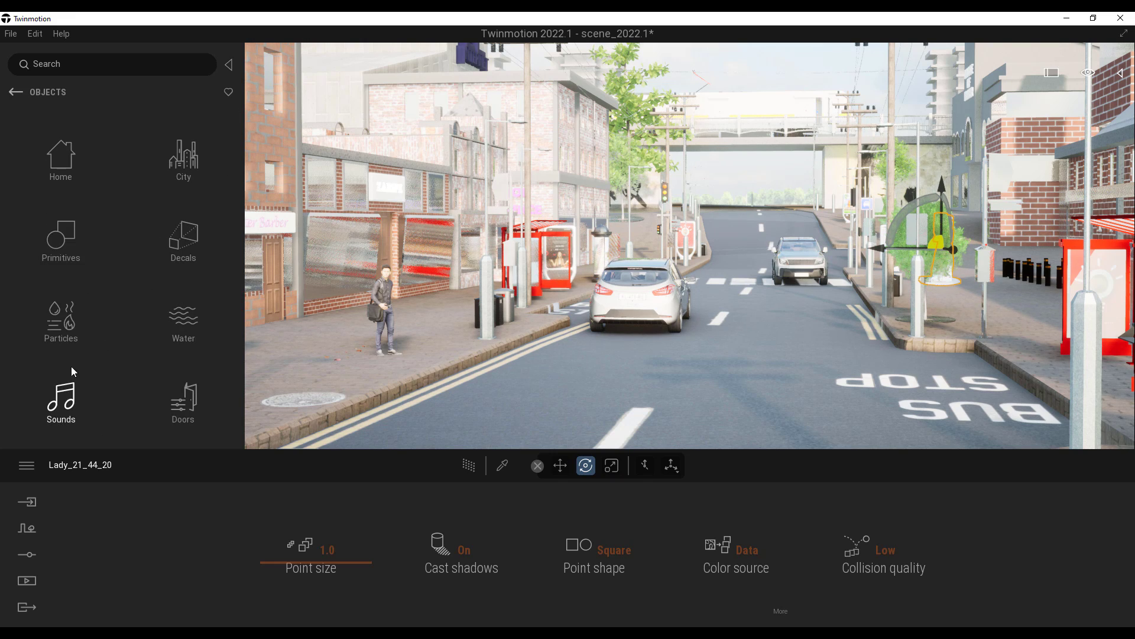
left_click(66, 322)
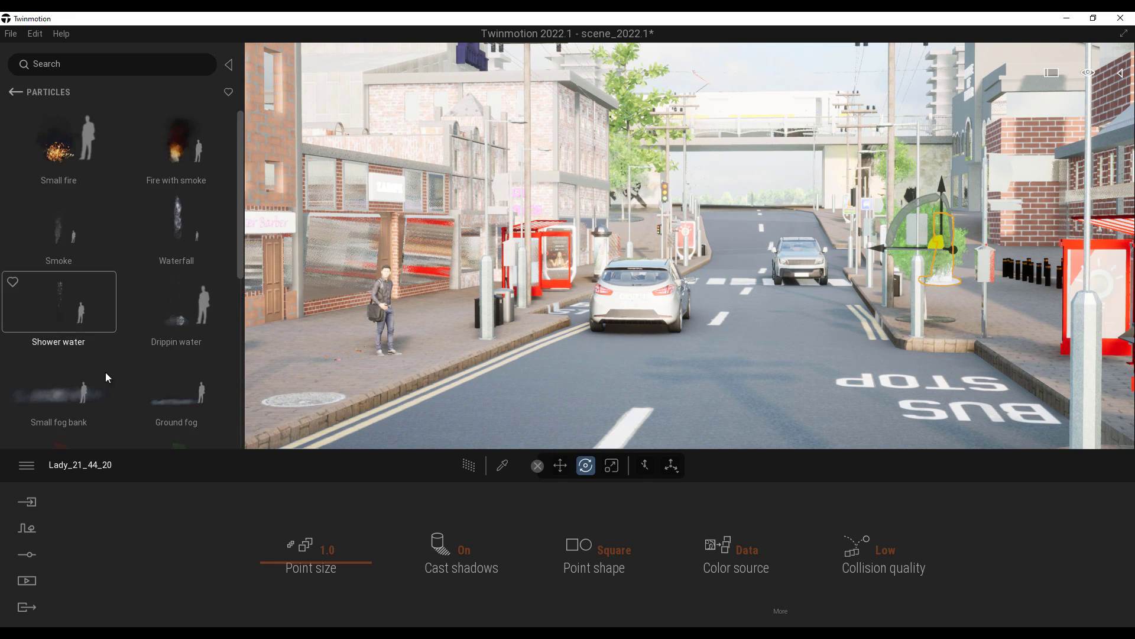
left_click_drag(169, 145, 843, 401)
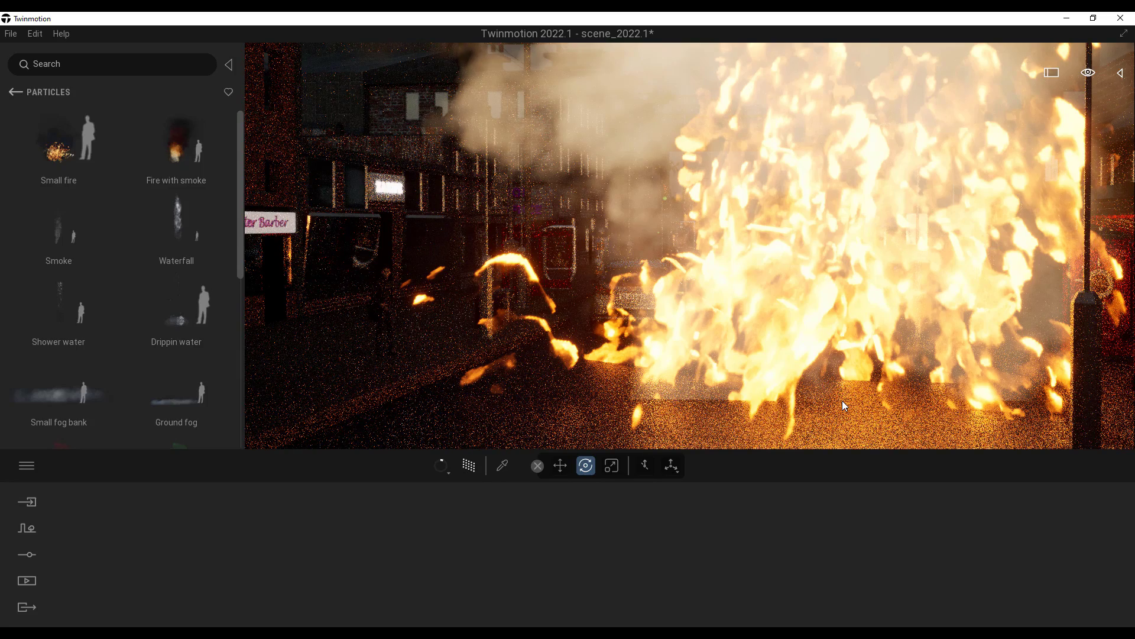
- Examine the path-traced fire and smoke on the road from different viewpoints
key("s")
right_click_drag(842, 400, 850, 402)
scroll(850, 404, "down", 2)
middle_click_drag(850, 403, 572, 204)
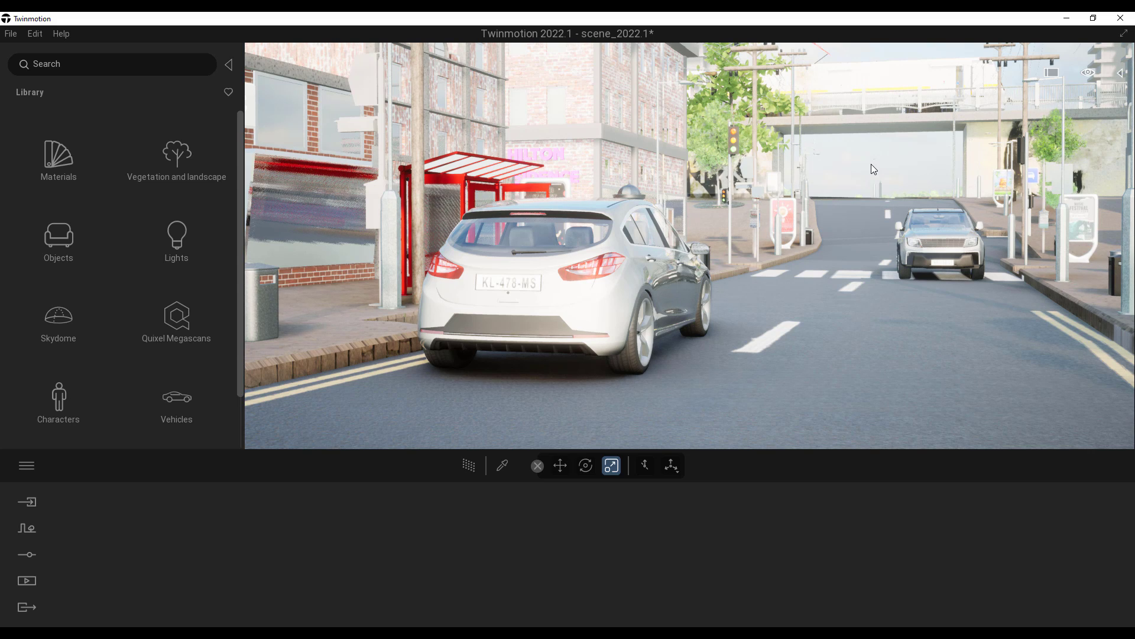
- Preview the street beside the Stay Connected advertising board with the Path Tracer and return to real-time rendering
key("d")
right_click_drag(841, 281, 843, 289)
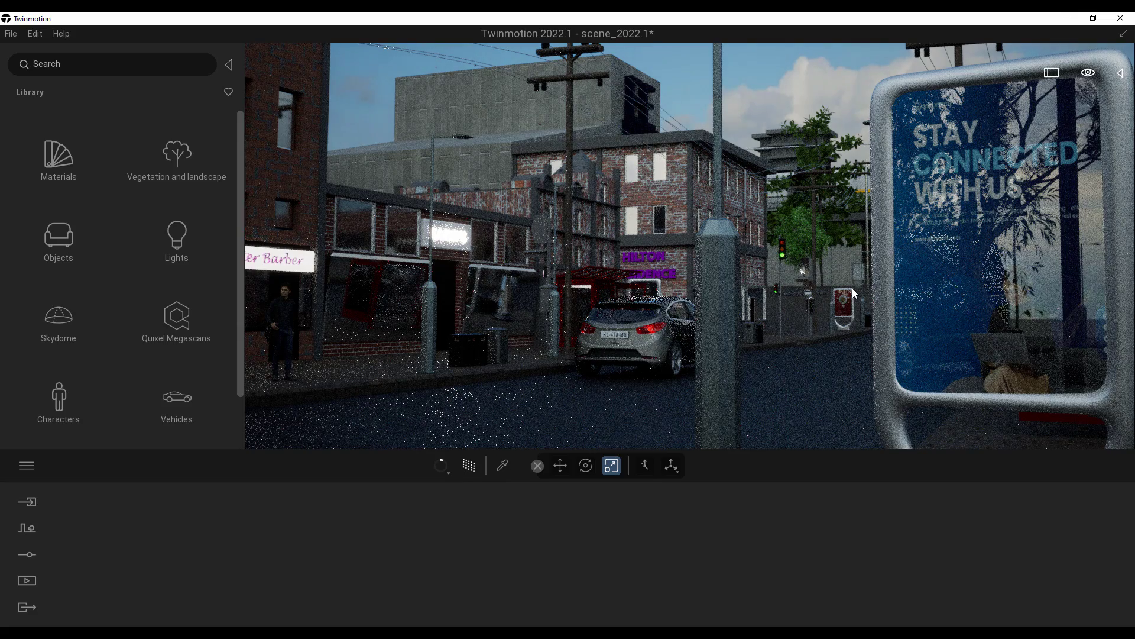
key("r")
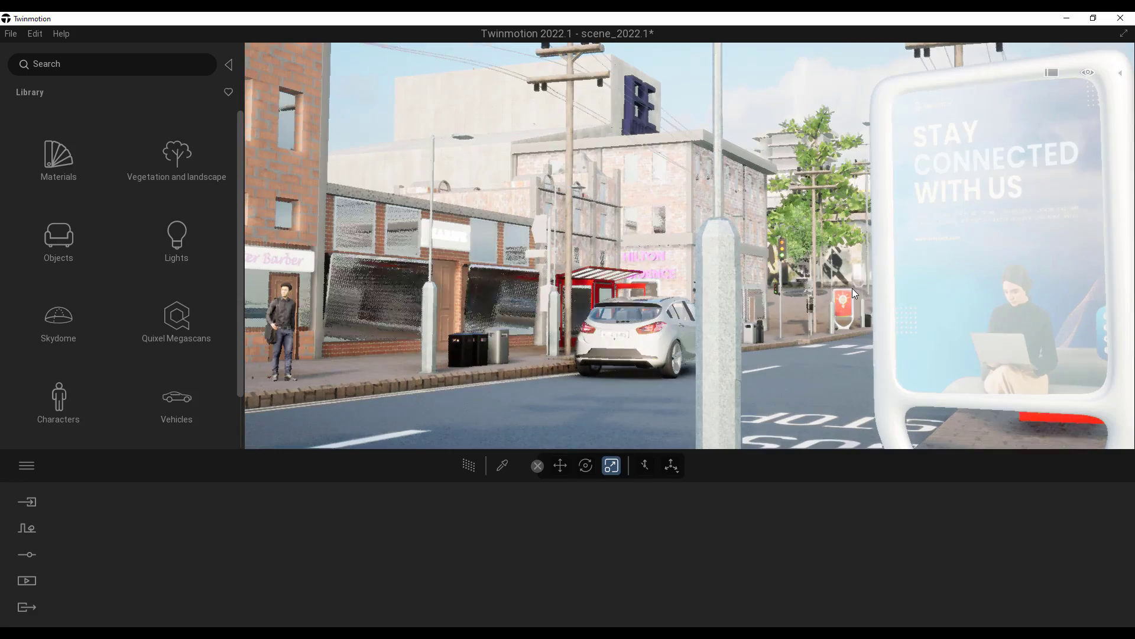
- Create a path-traced image of the street beside the advertising board and a second image of it using real-time rendering
left_click(28, 581)
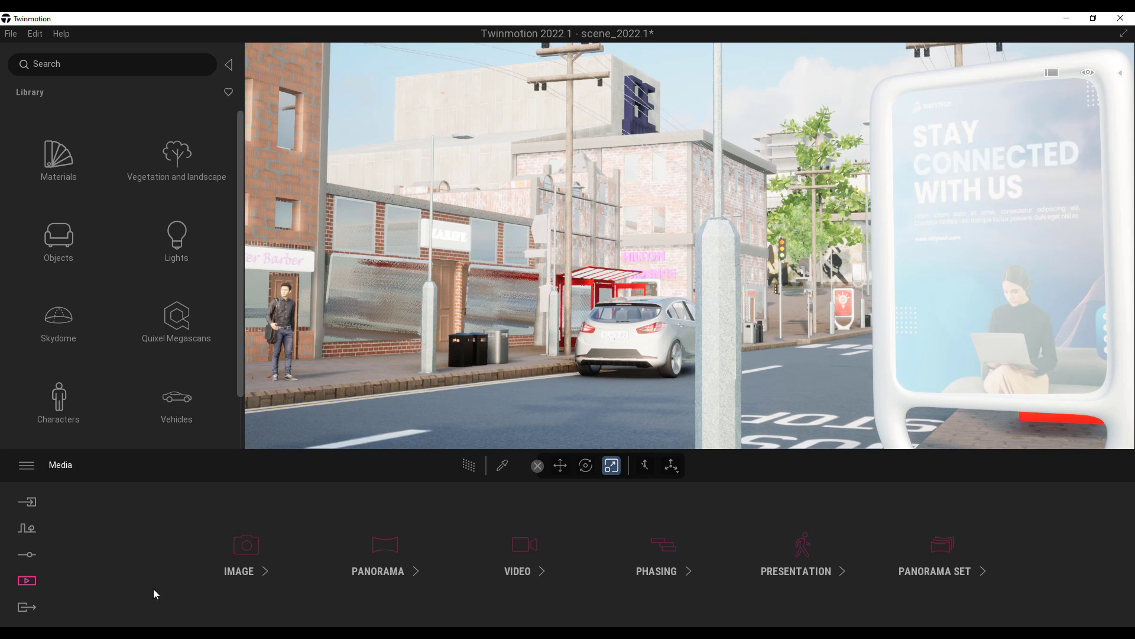
left_click(230, 555)
left_click(123, 547)
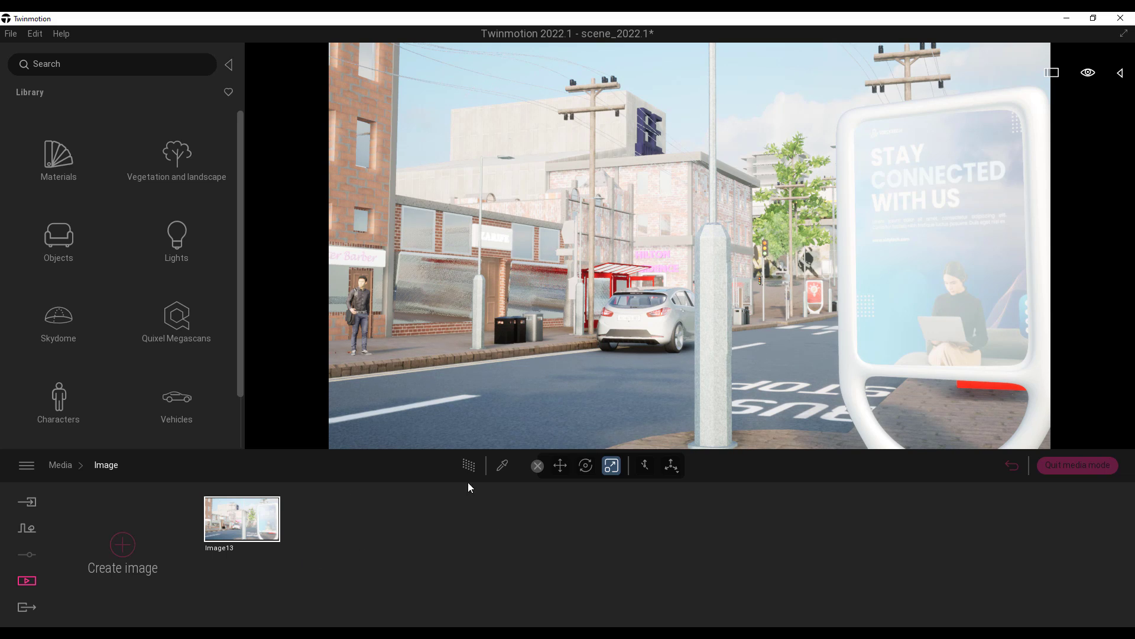
left_click(470, 465)
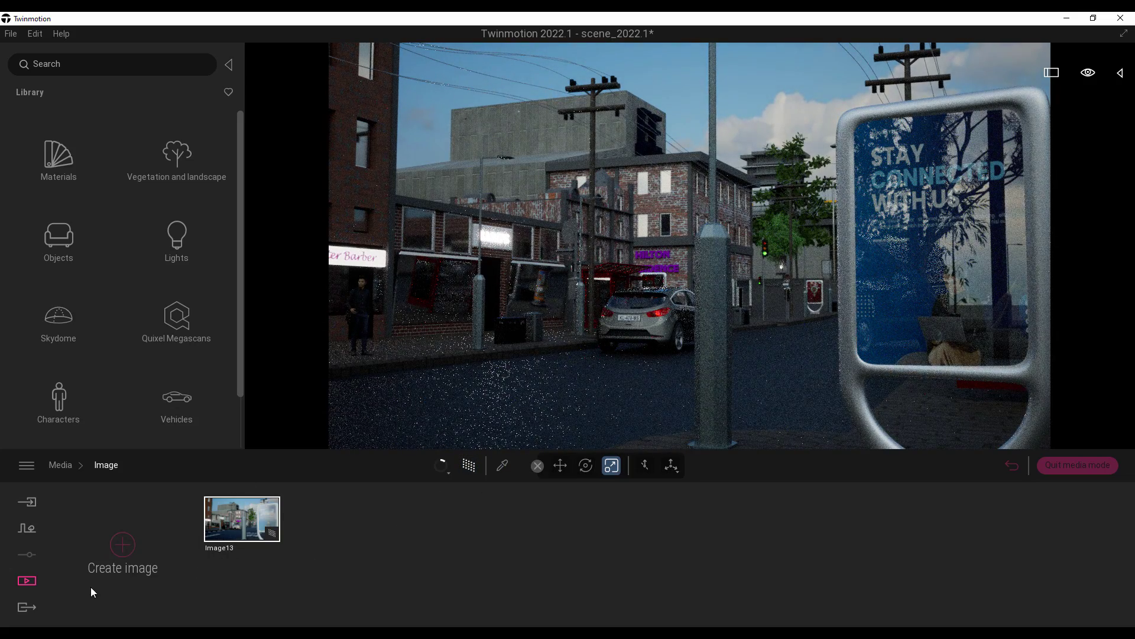
left_click(124, 555)
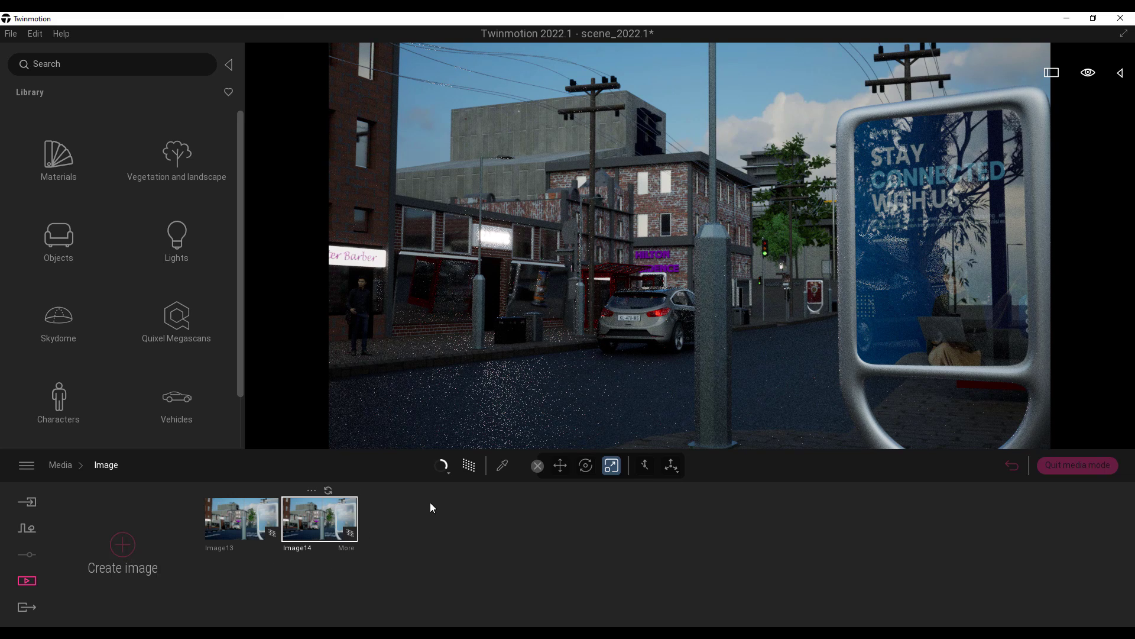
left_click(468, 466)
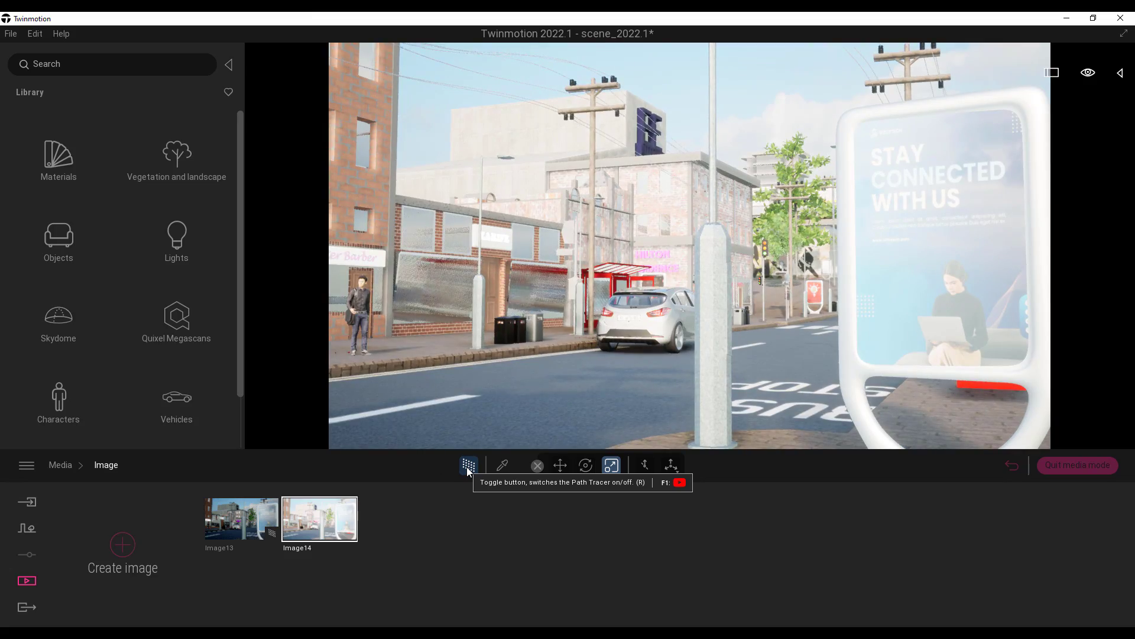
- Reframe the second image on the train bridge, with the graffiti wall and the tall street tree in front
key("w")
right_click_drag(509, 422, 448, 359)
key("a")
key("w")
key("a")
key("Down")
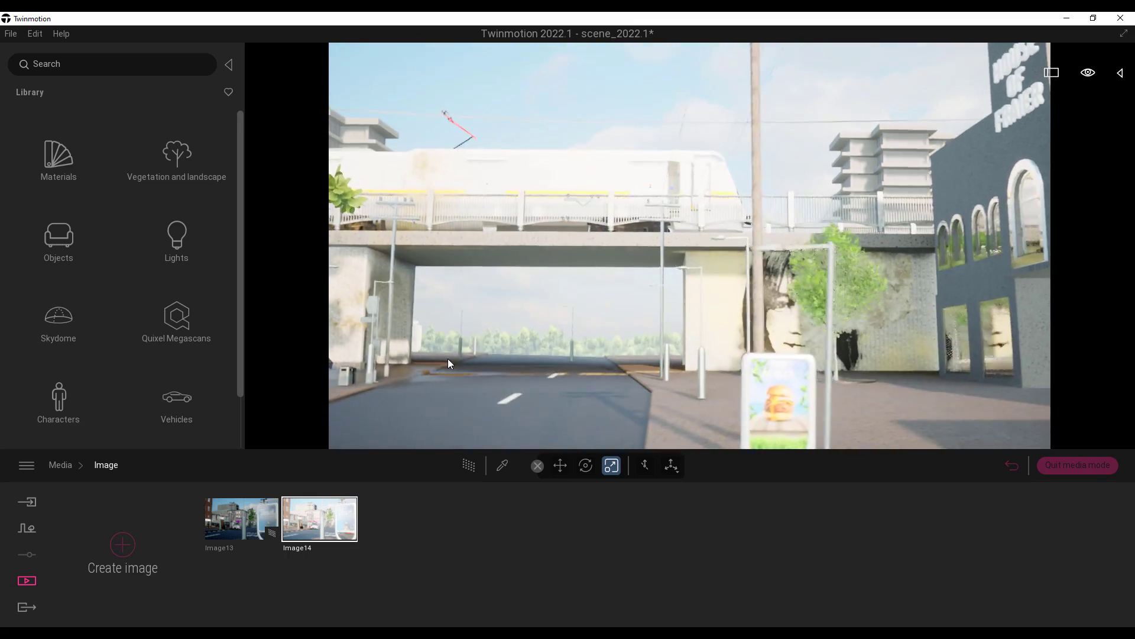
key("s")
key("q")
right_click_drag(448, 359, 449, 358)
key("Up")
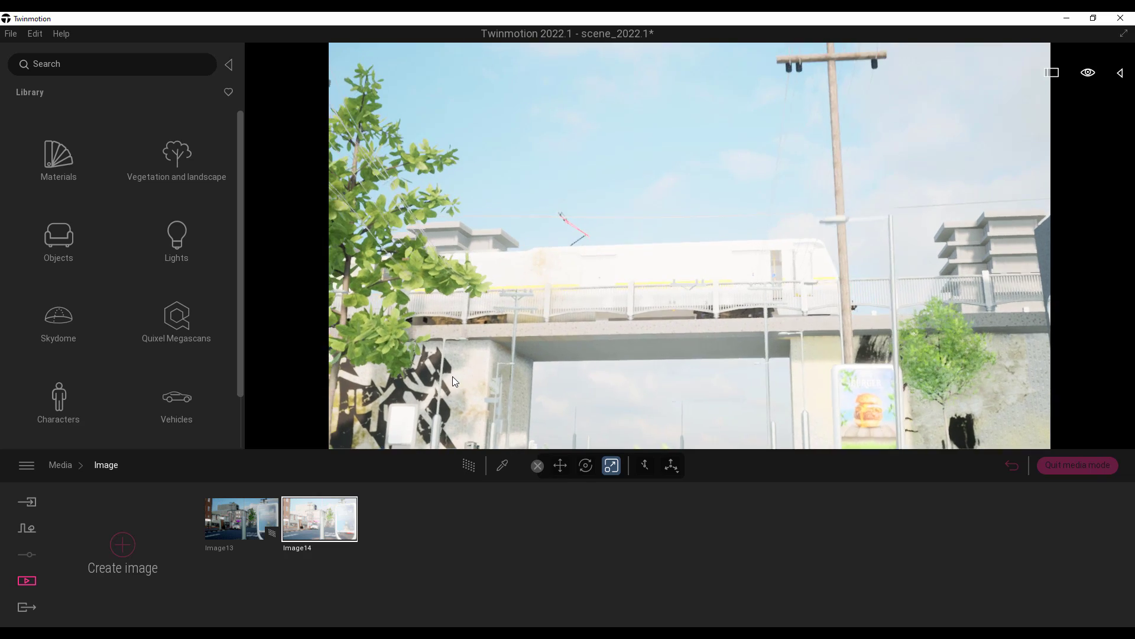
key("Left")
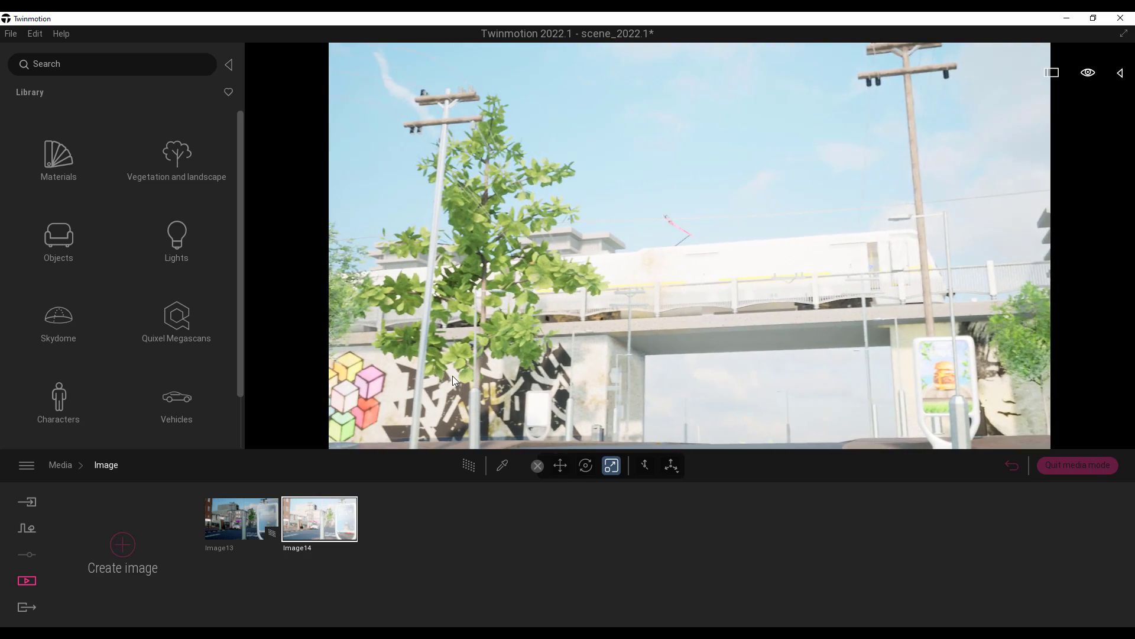
right_click_drag(453, 375, 452, 375)
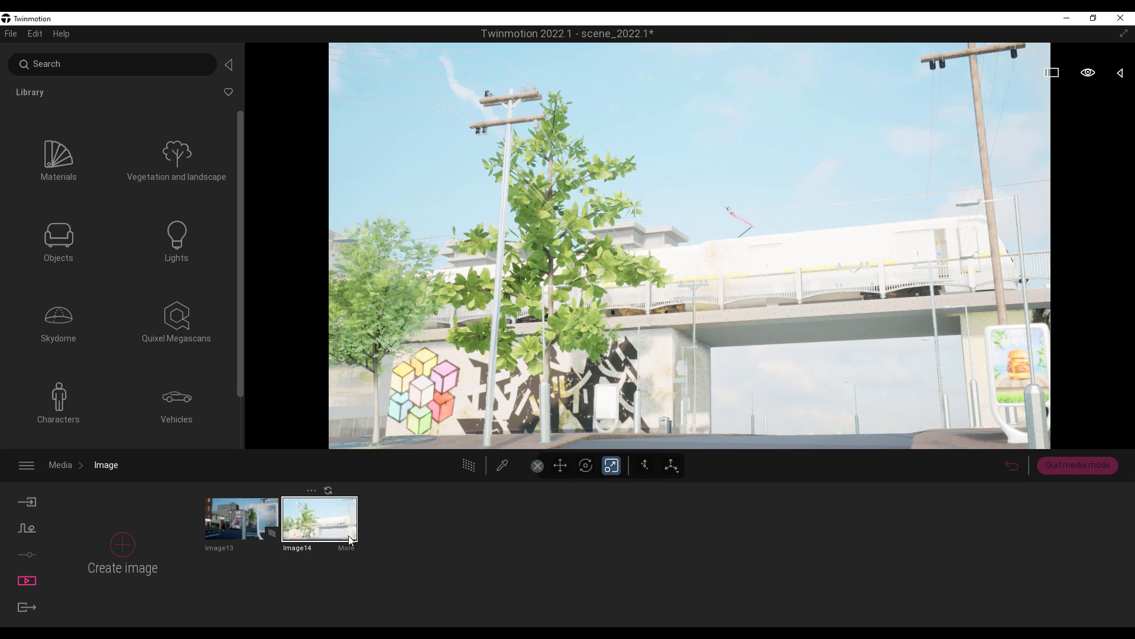
- Compare the two saved images, duplicate the train bridge image and turn on the Path Tracer for the original
left_click(245, 524)
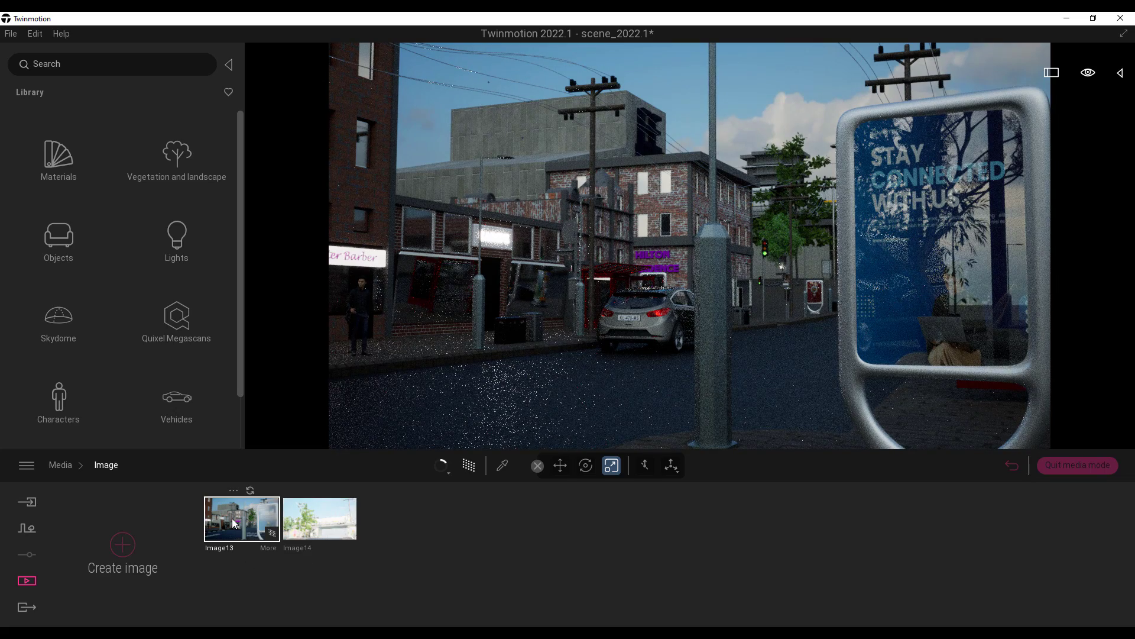
left_click(311, 523)
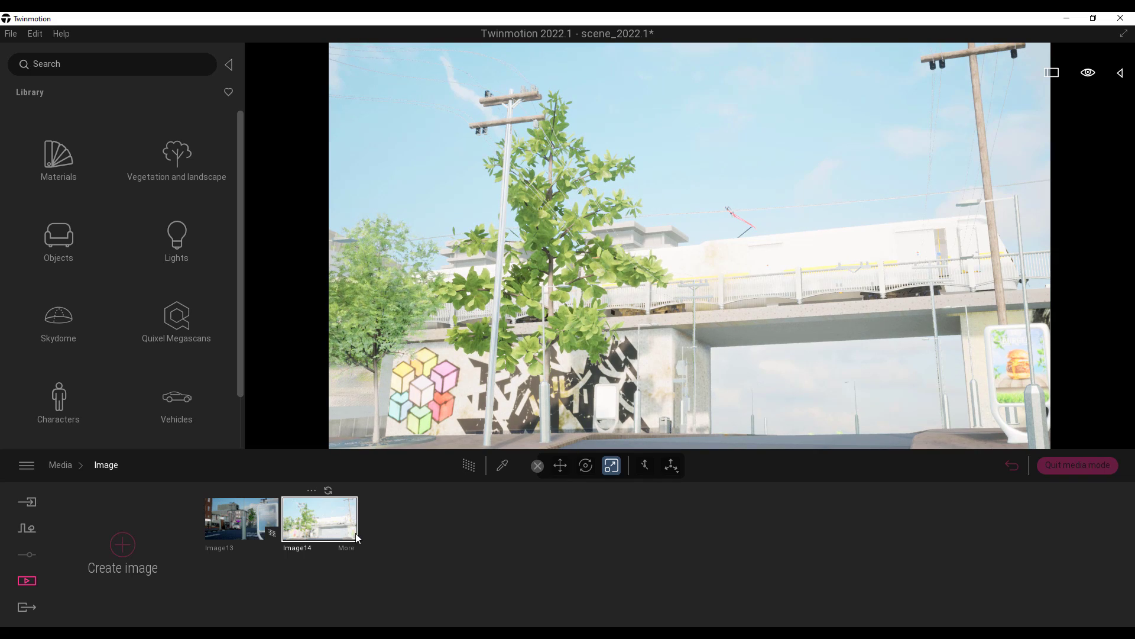
left_click(311, 490)
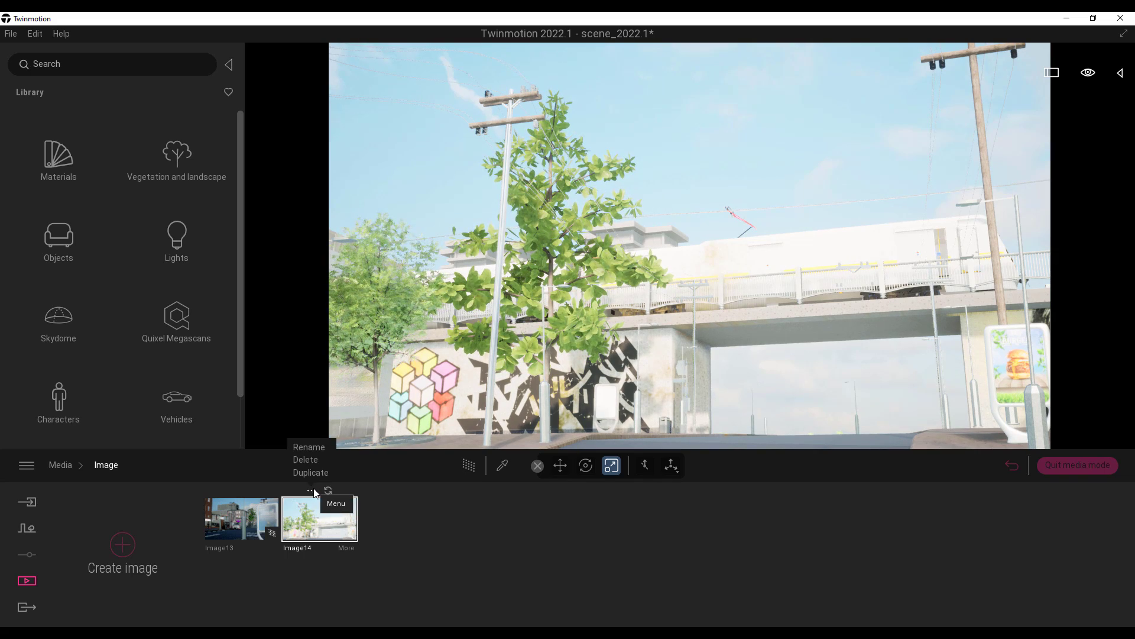
left_click(316, 472)
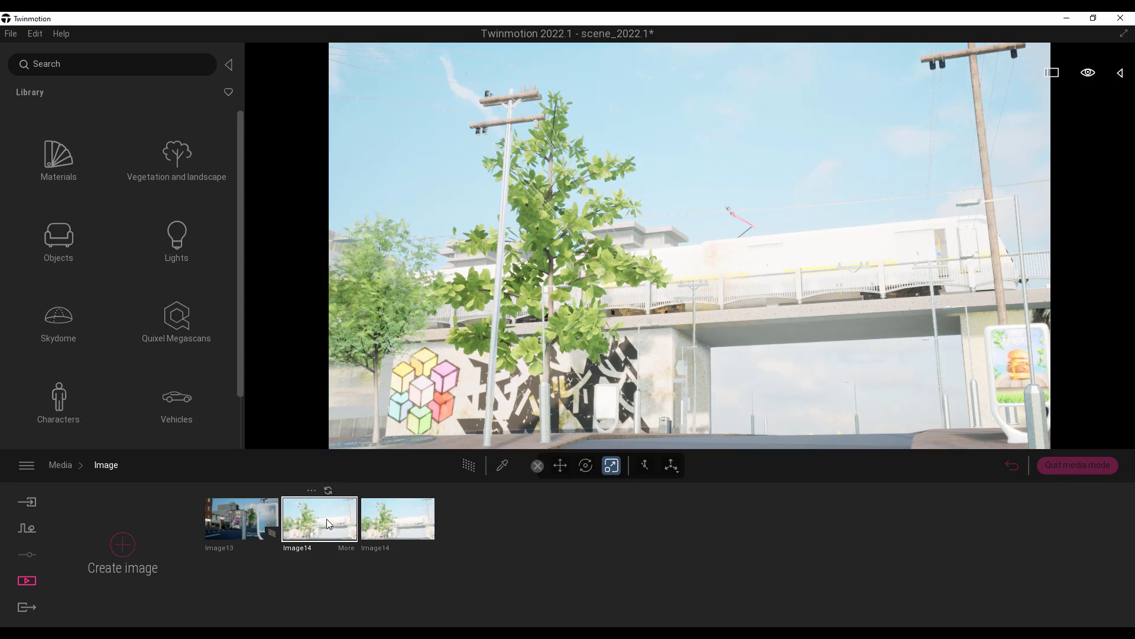
left_click(469, 466)
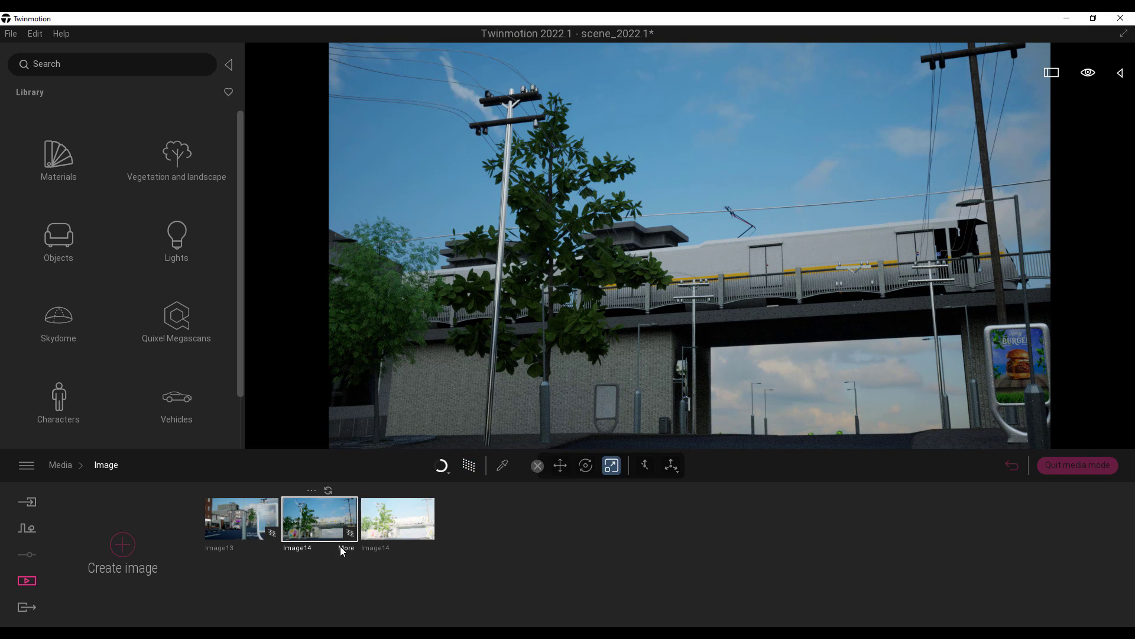
- Turn off the Skydome in the lighting settings of the real-time train bridge image
left_click(347, 549)
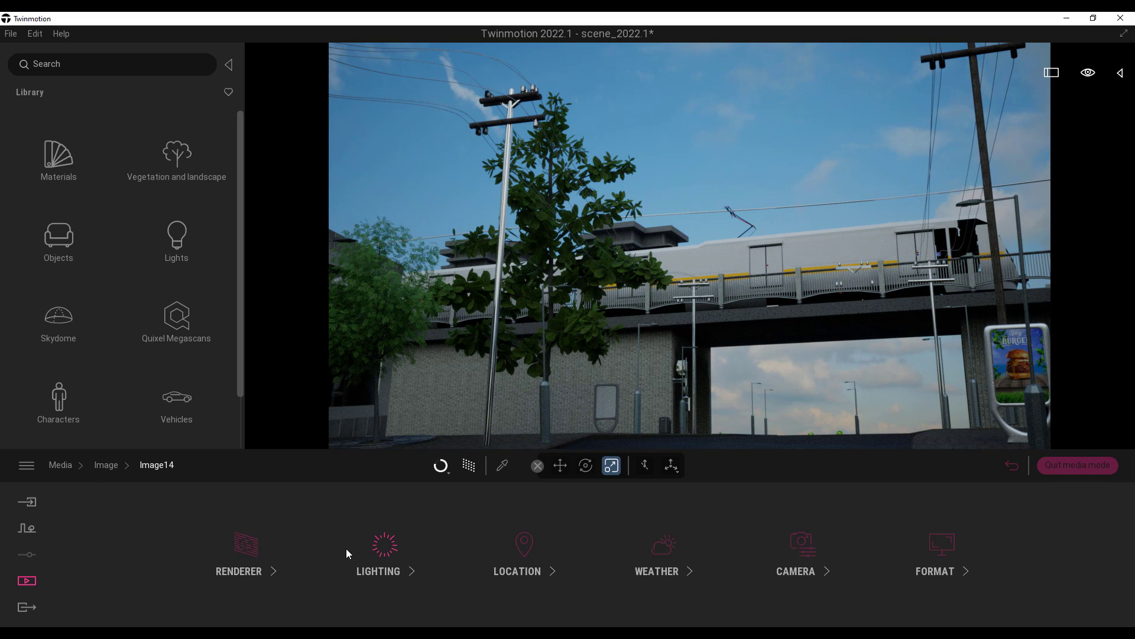
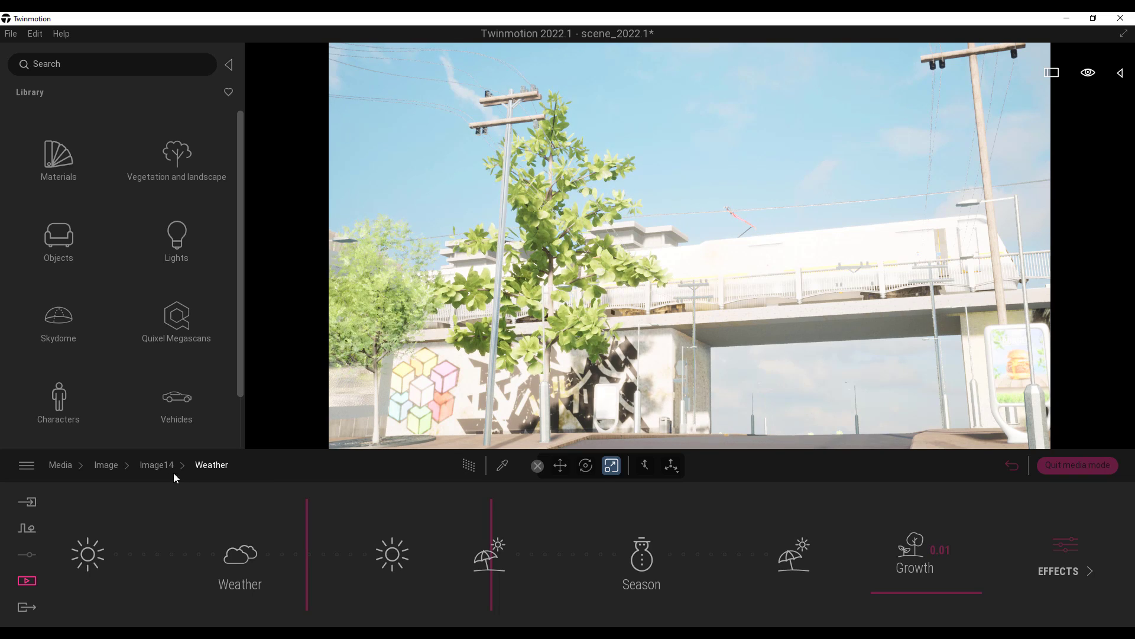
left_click(157, 466)
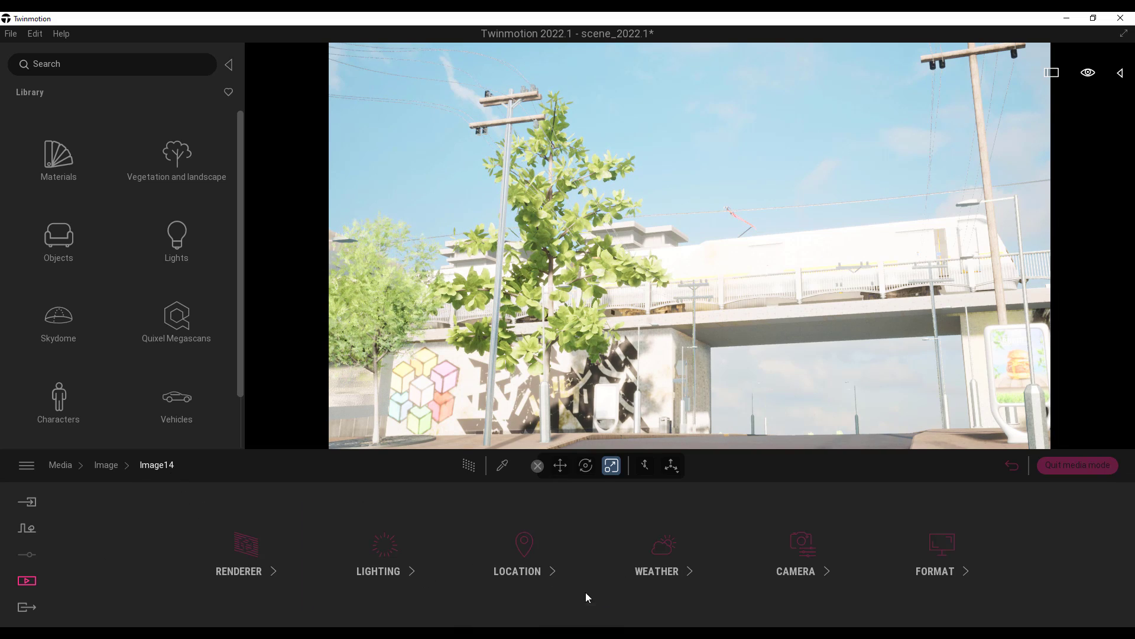
left_click(385, 544)
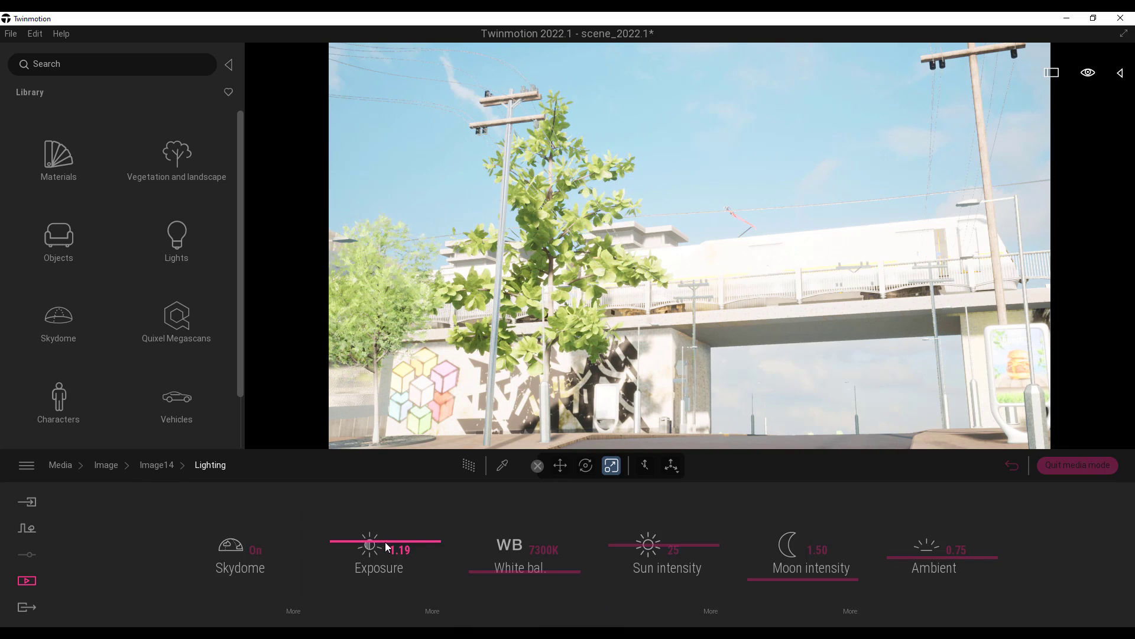
left_click(254, 549)
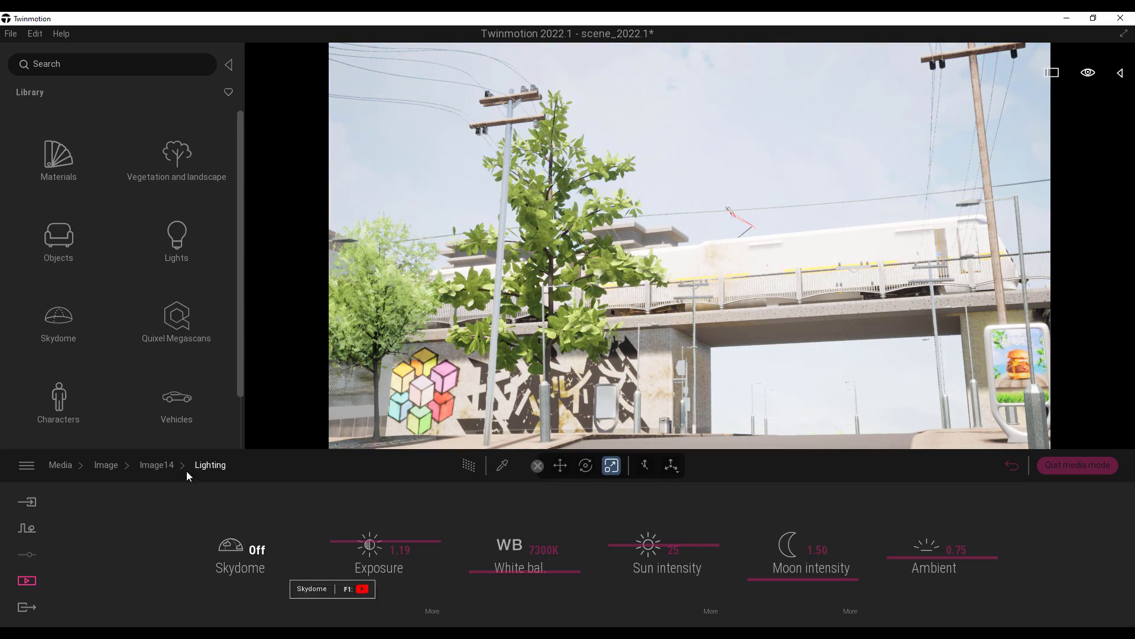
left_click(172, 464)
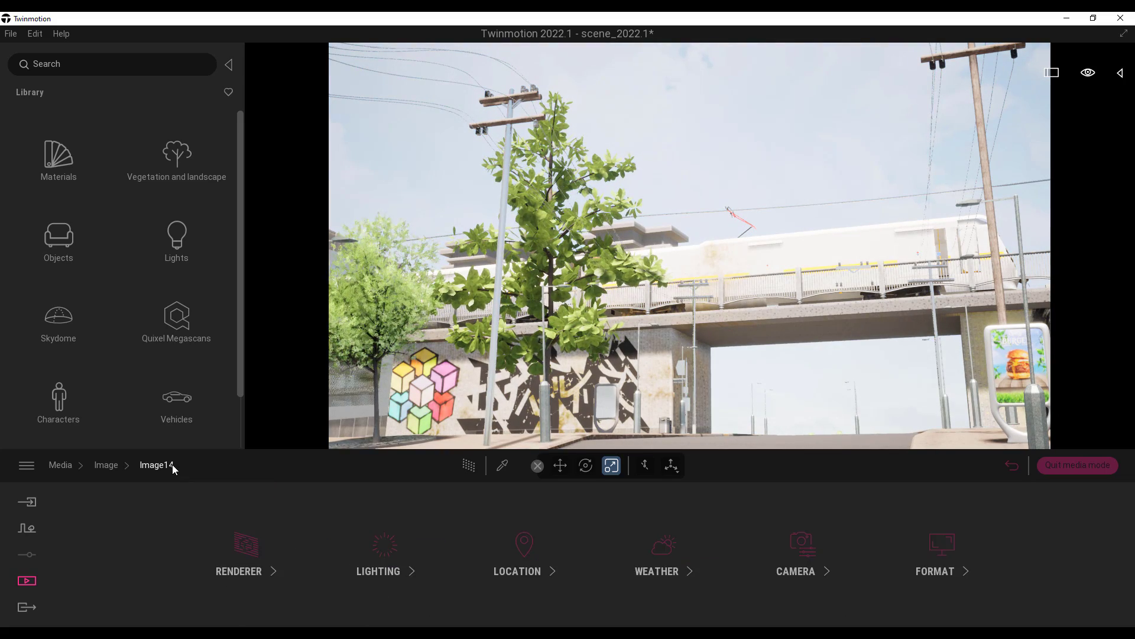
- Shift the image's weather slightly towards cloudy and set the season to autumn
left_click(638, 556)
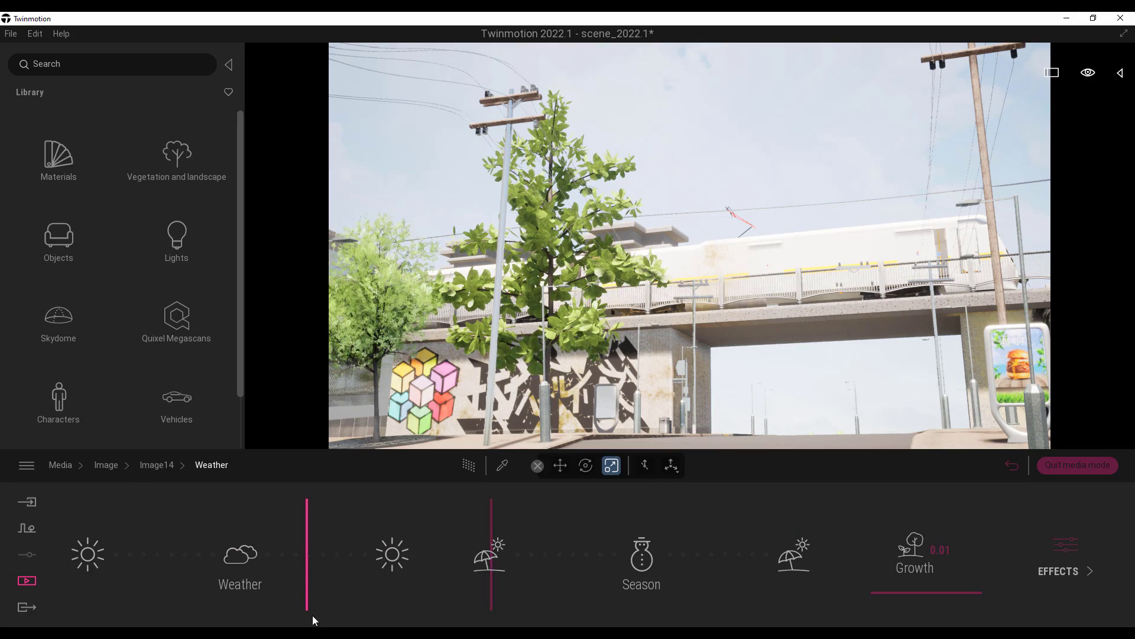
mouse_move(301, 578)
left_mouse_down()
mouse_move(139, 568)
mouse_move(307, 557)
mouse_move(236, 553)
mouse_move(323, 564)
mouse_move(297, 566)
left_mouse_up()
mouse_move(492, 555)
left_mouse_down()
mouse_move(608, 566)
mouse_move(563, 553)
mouse_move(483, 557)
left_mouse_up()
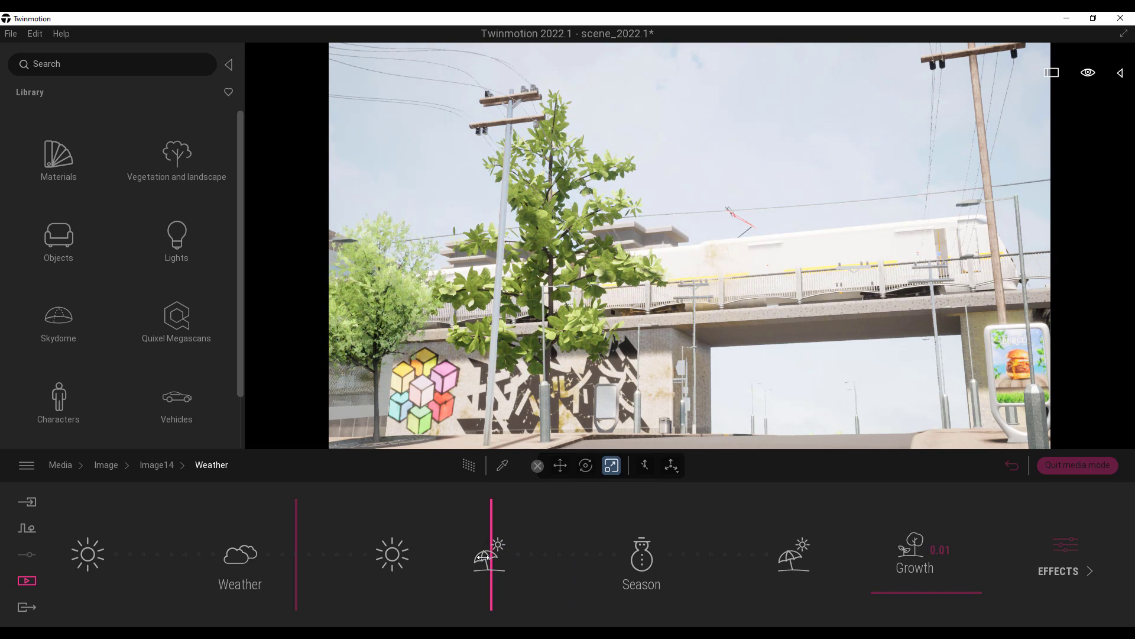
left_click_drag(485, 561, 550, 577)
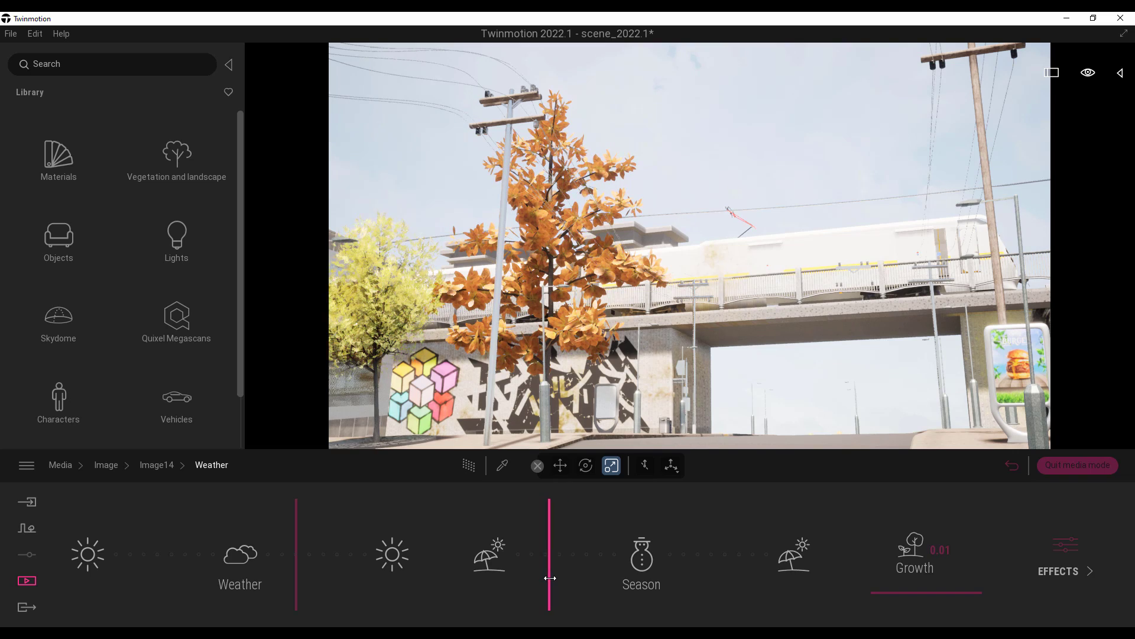
left_click(147, 466)
left_click(107, 466)
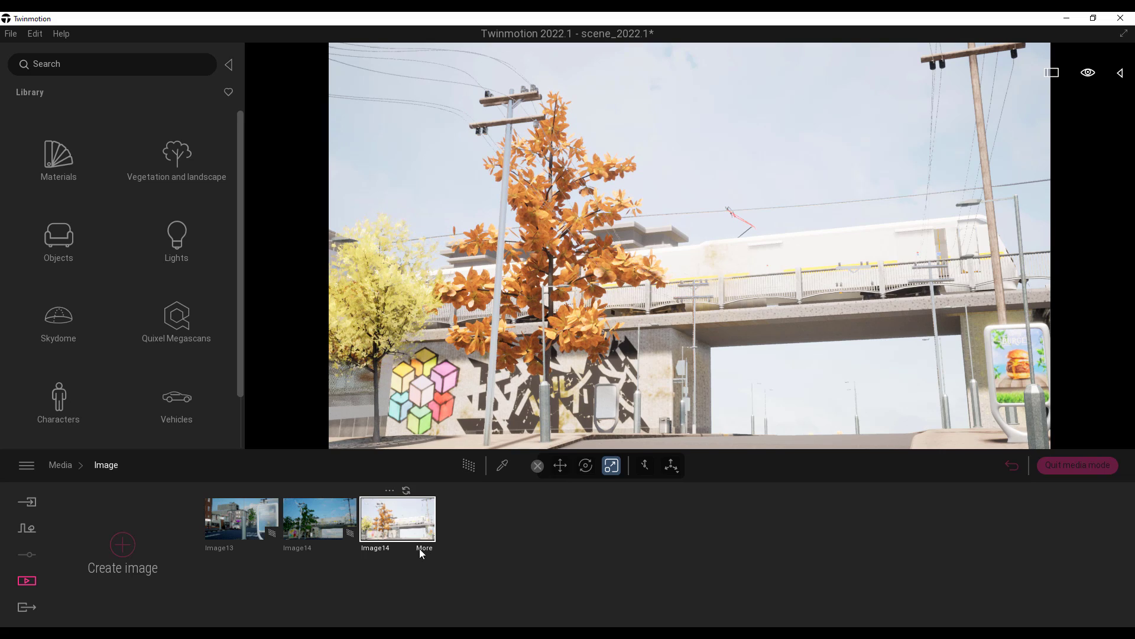
- Duplicate the autumn train bridge image and turn on the Path Tracer for the copy
left_click(389, 492)
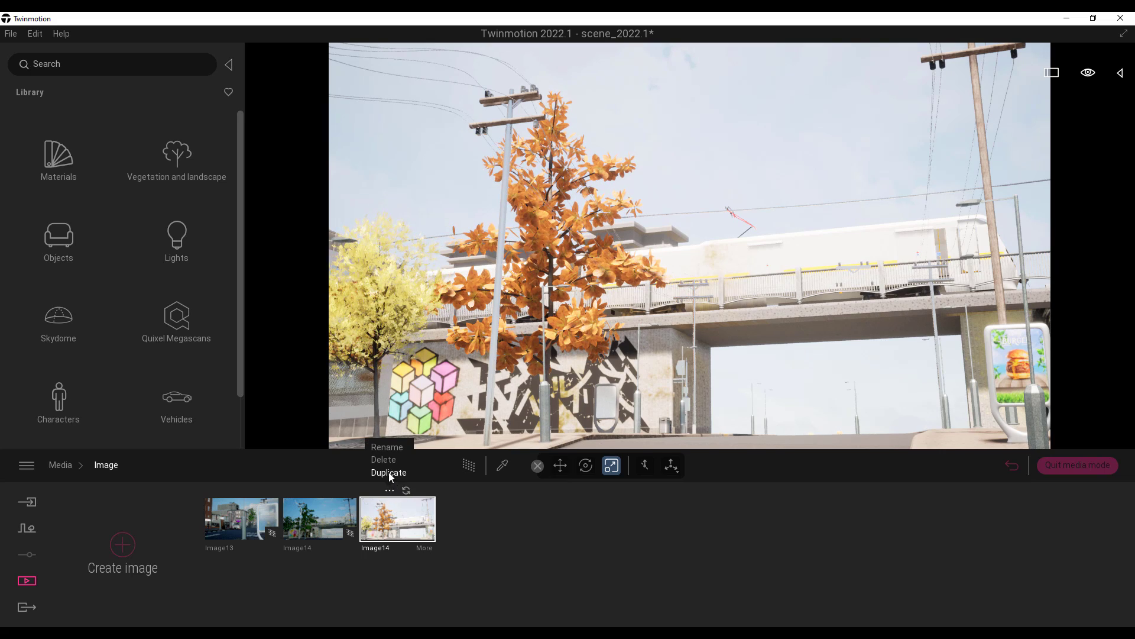
left_click(389, 472)
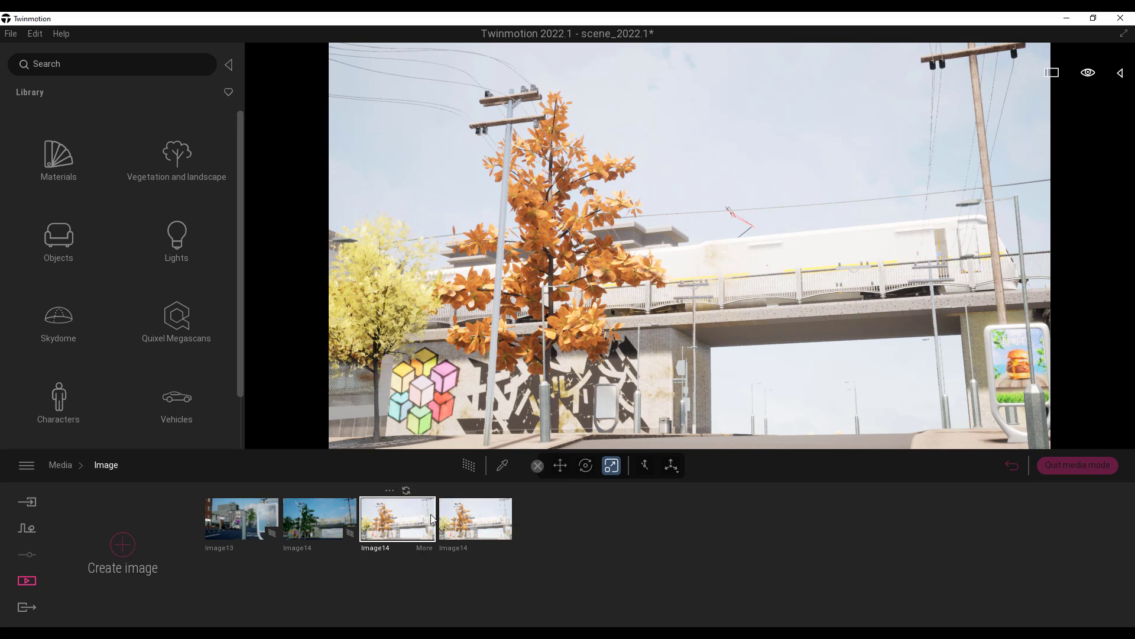
left_click(463, 536)
left_click(470, 465)
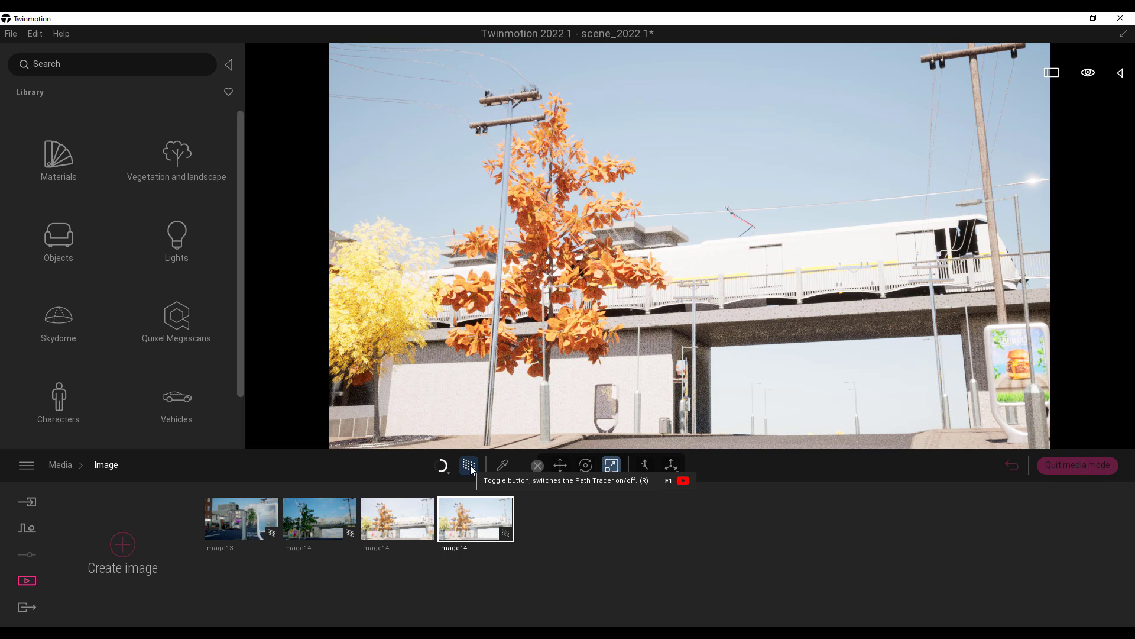
mouse_move(288, 531)
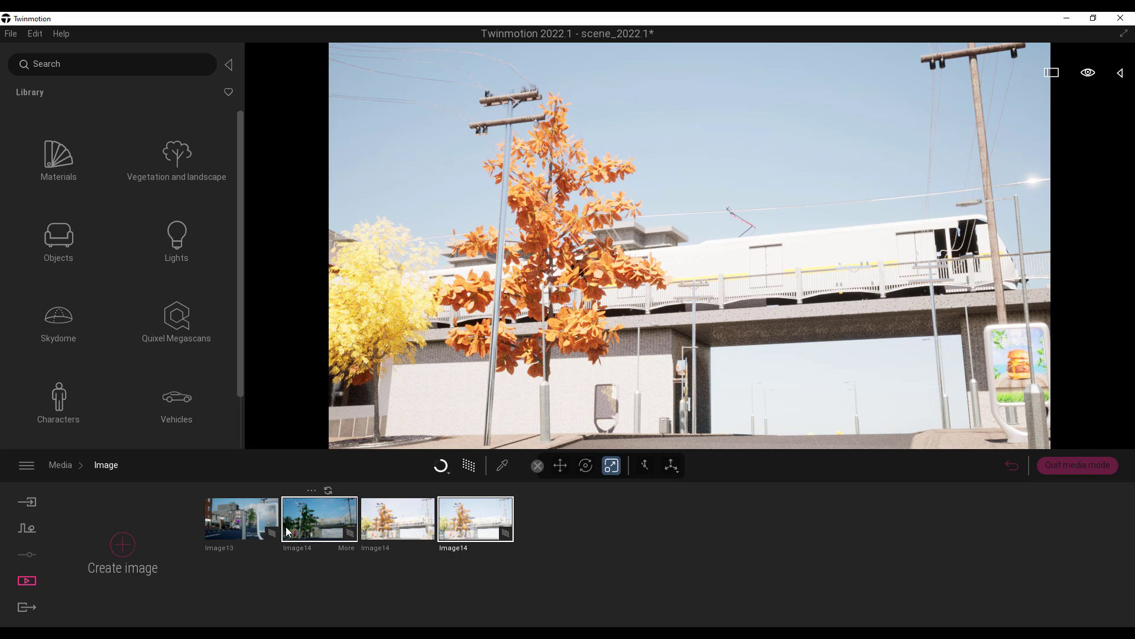
mouse_move(253, 545)
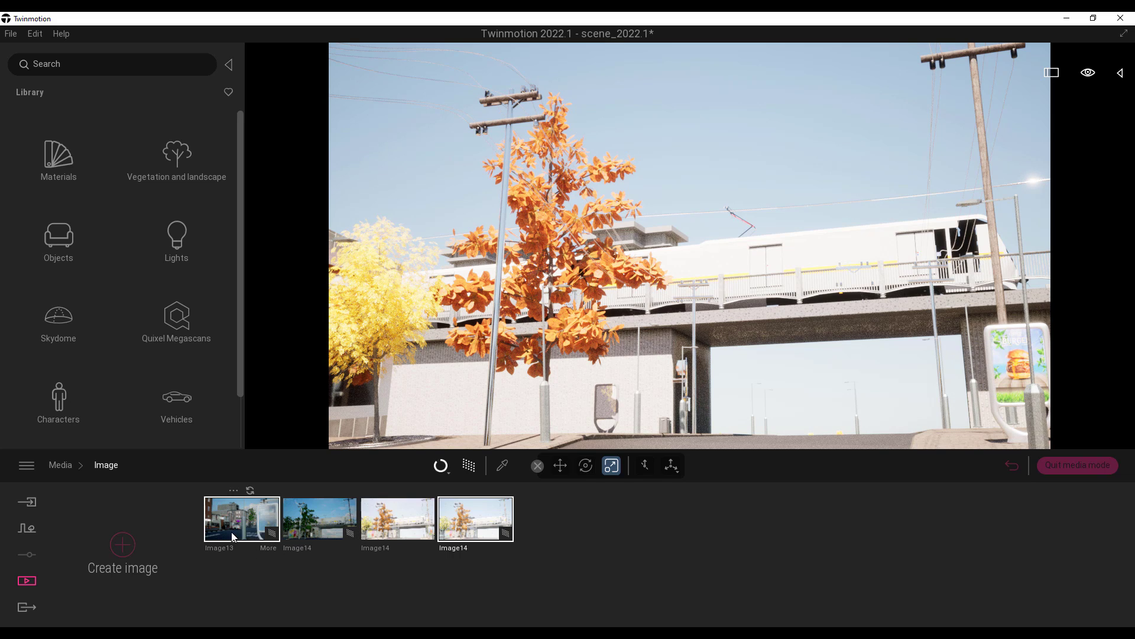
mouse_move(477, 527)
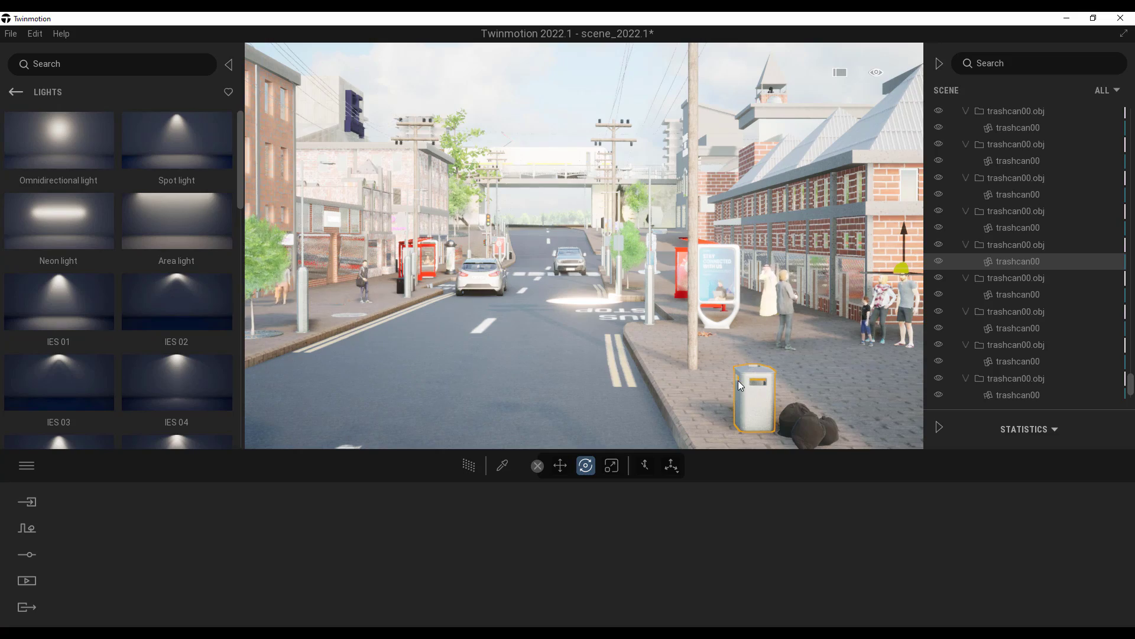
- Try to rotate the selected trash can around its distant pivot, viewing the street from above
key("s")
key("d")
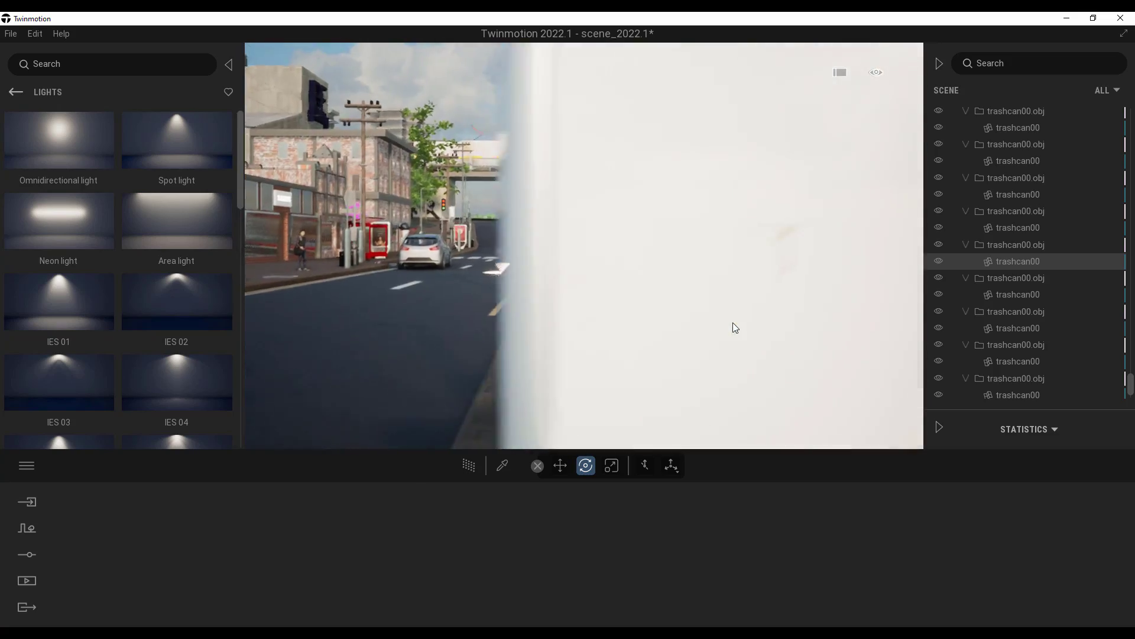
key("e")
key("a")
key("e")
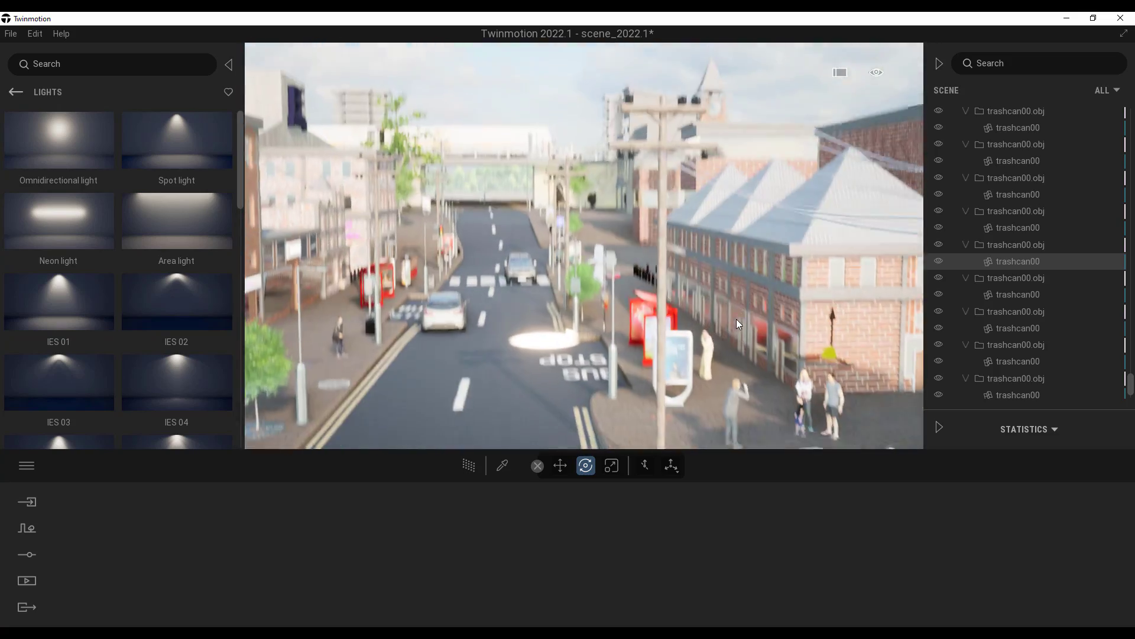
right_click_drag(736, 318, 733, 153)
key("s")
key("d")
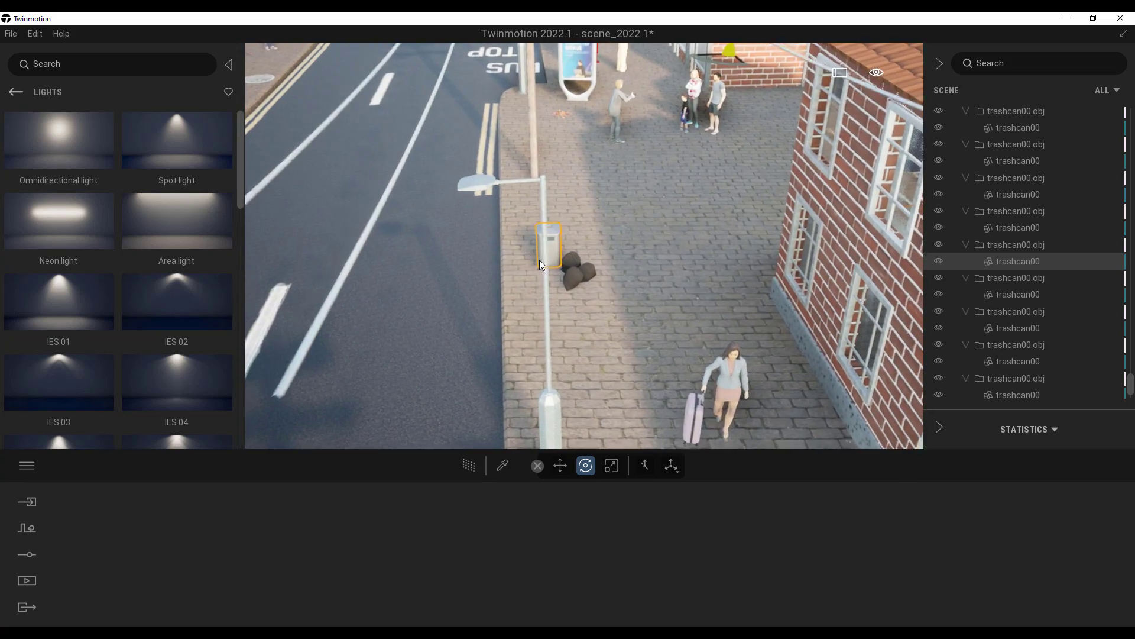
key("s")
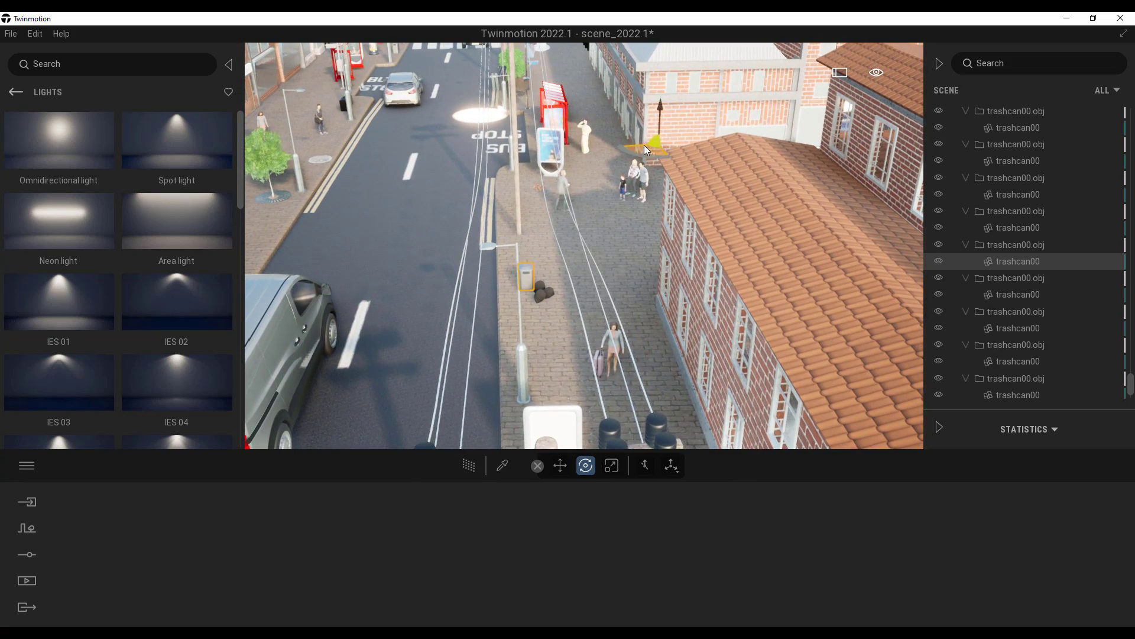
mouse_move(644, 144)
left_mouse_down()
mouse_move(528, 165)
mouse_move(648, 195)
mouse_move(600, 116)
mouse_move(612, 187)
mouse_move(615, 123)
mouse_move(637, 156)
left_mouse_up()
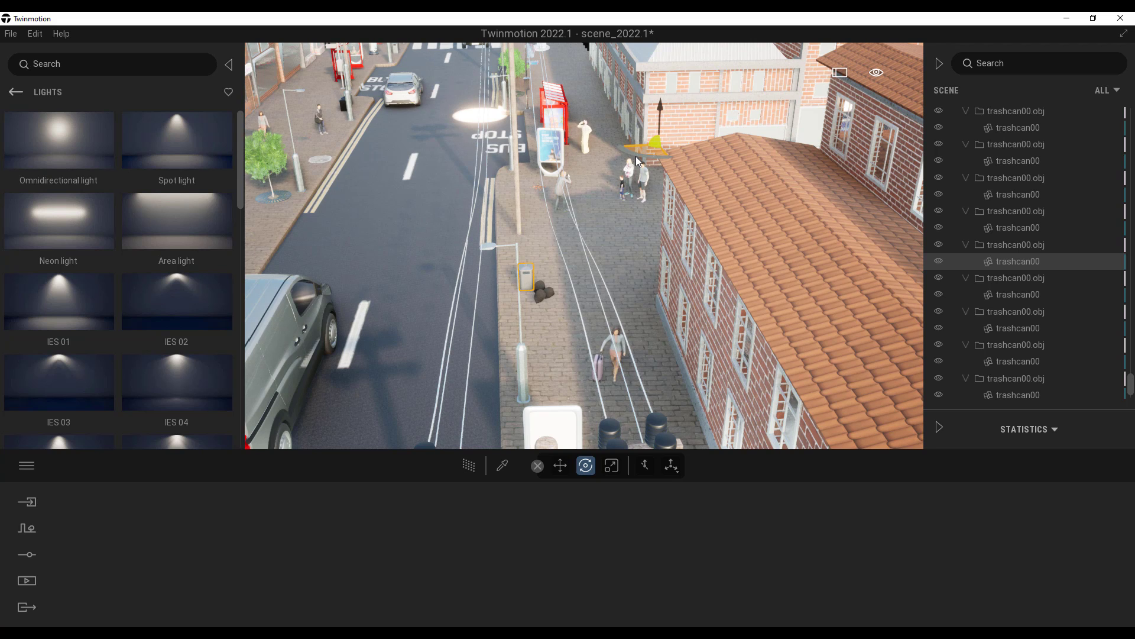
- Relocate the selected trash can's pivot onto the can itself and move the can slightly away from the garbage bags
left_click(674, 470)
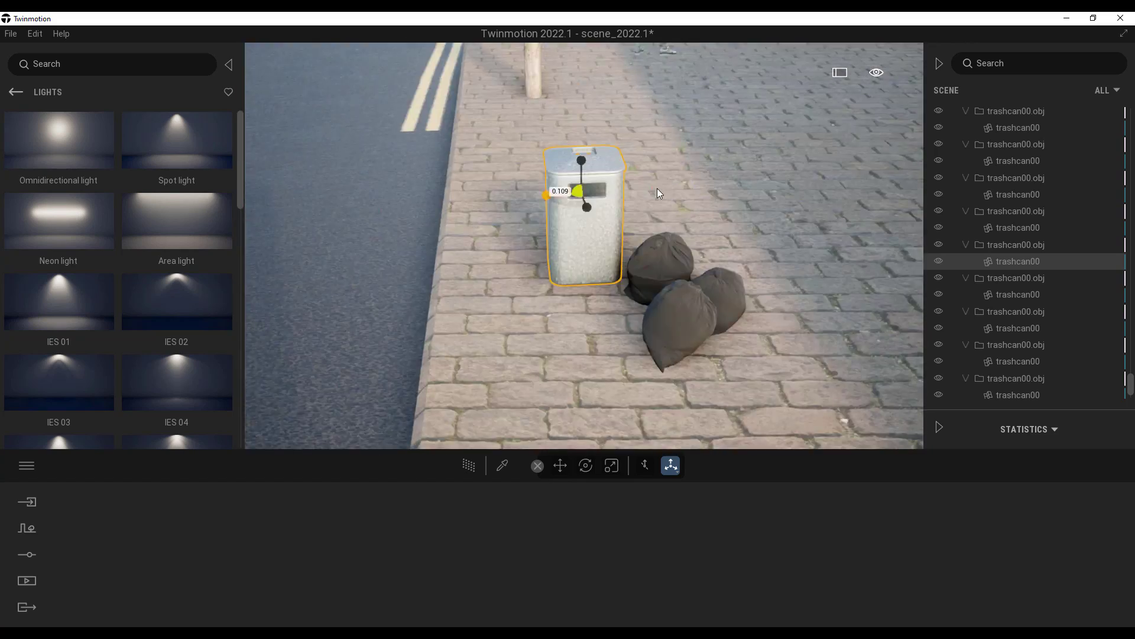
right_click_drag(658, 188, 546, 399)
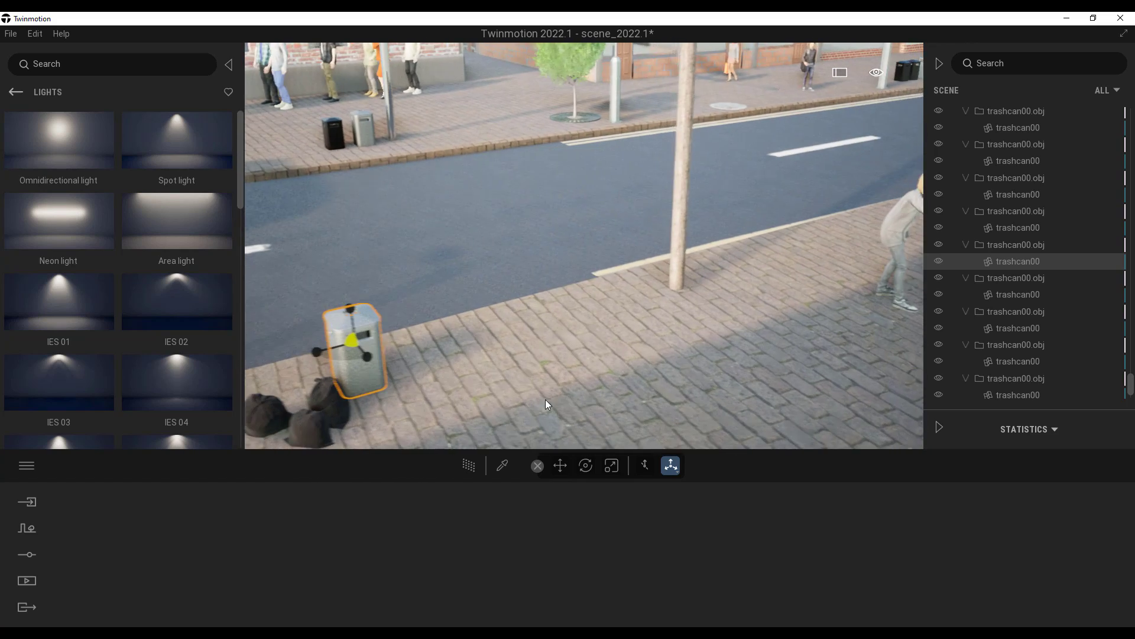
left_click(673, 467)
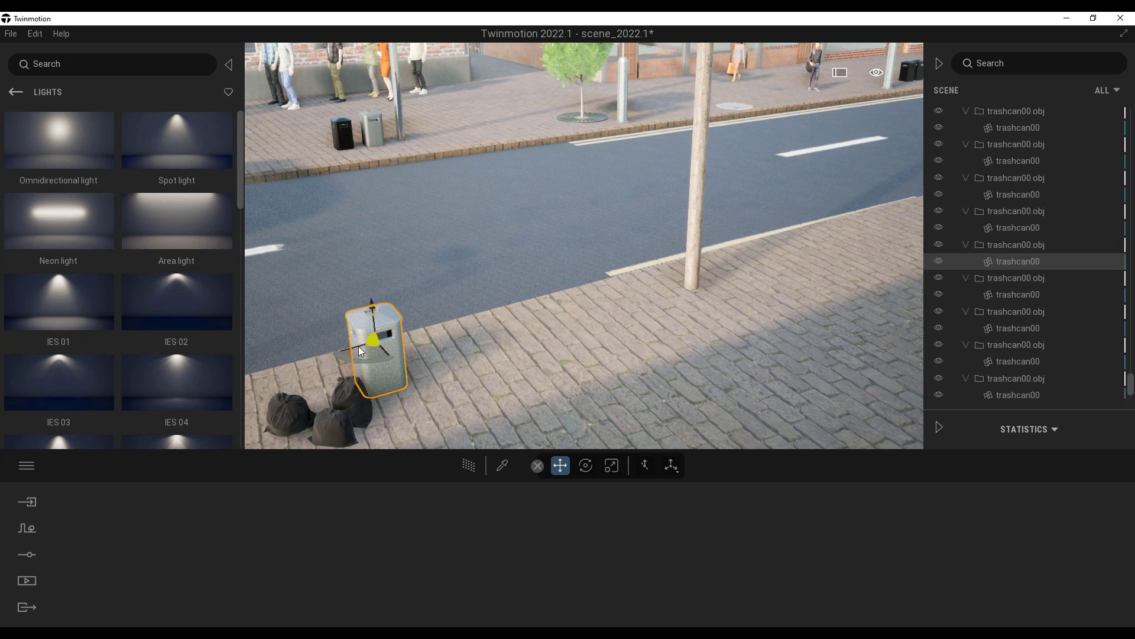
left_click_drag(357, 355, 382, 371)
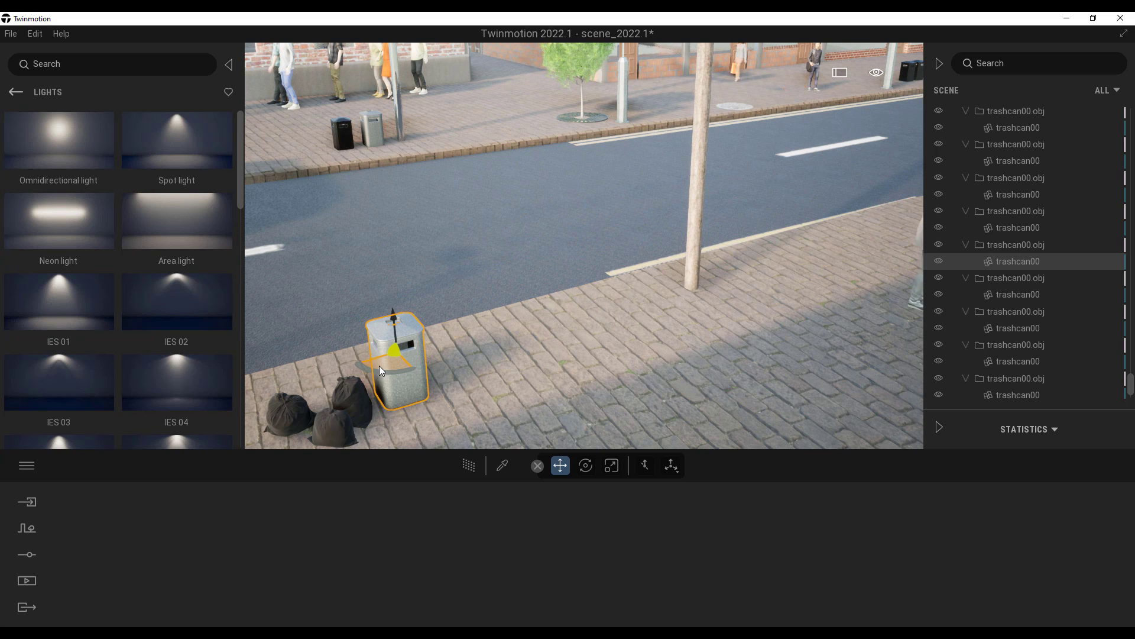
- Examine the library's Quixel Megascans section, including its 3D Asset and Surface categories, and return to the main library for Objects
left_click(16, 94)
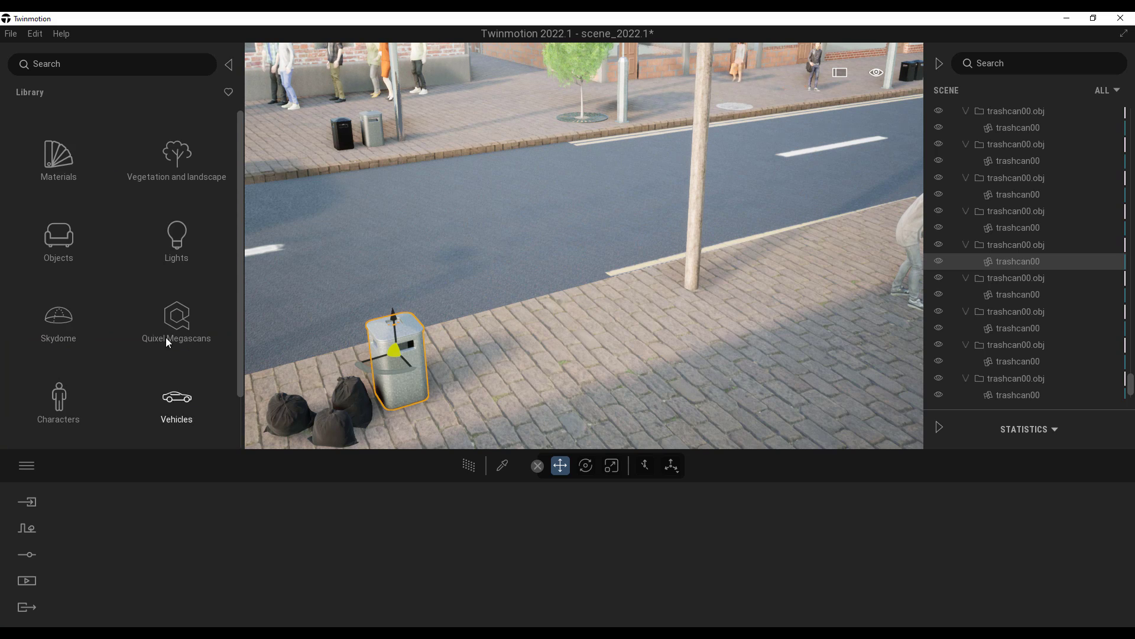
left_click(177, 323)
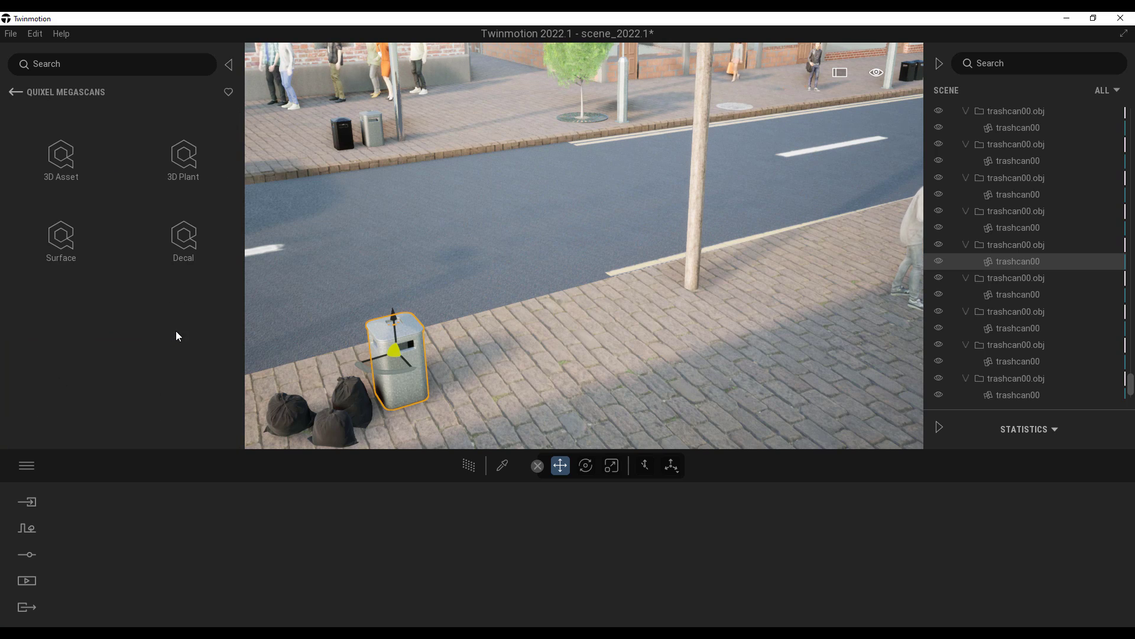
left_click(61, 158)
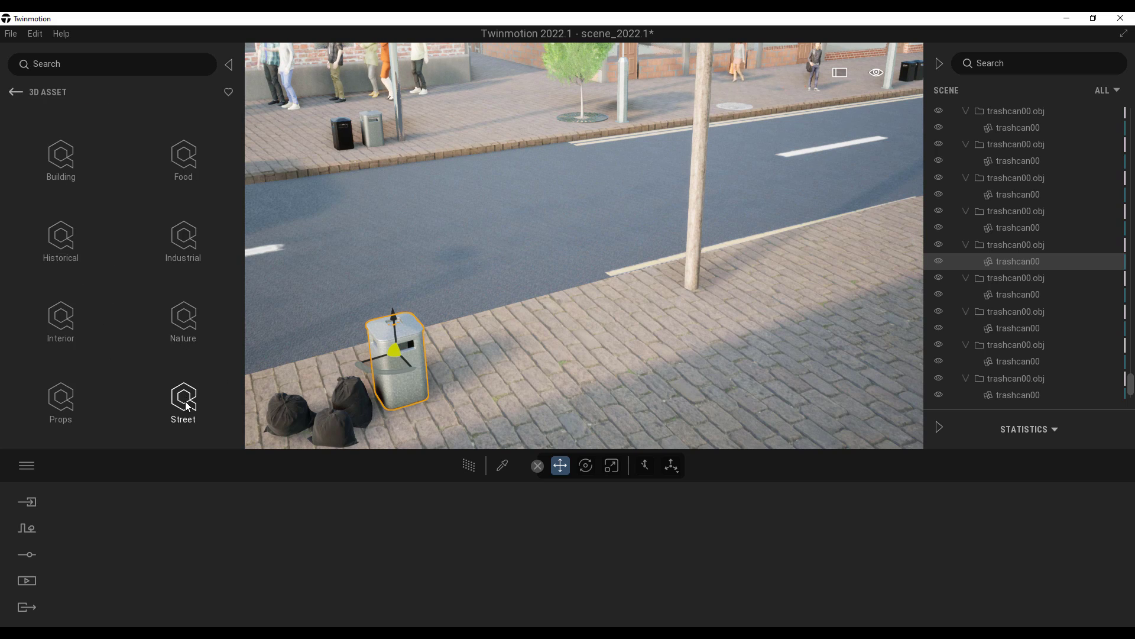
left_click(12, 94)
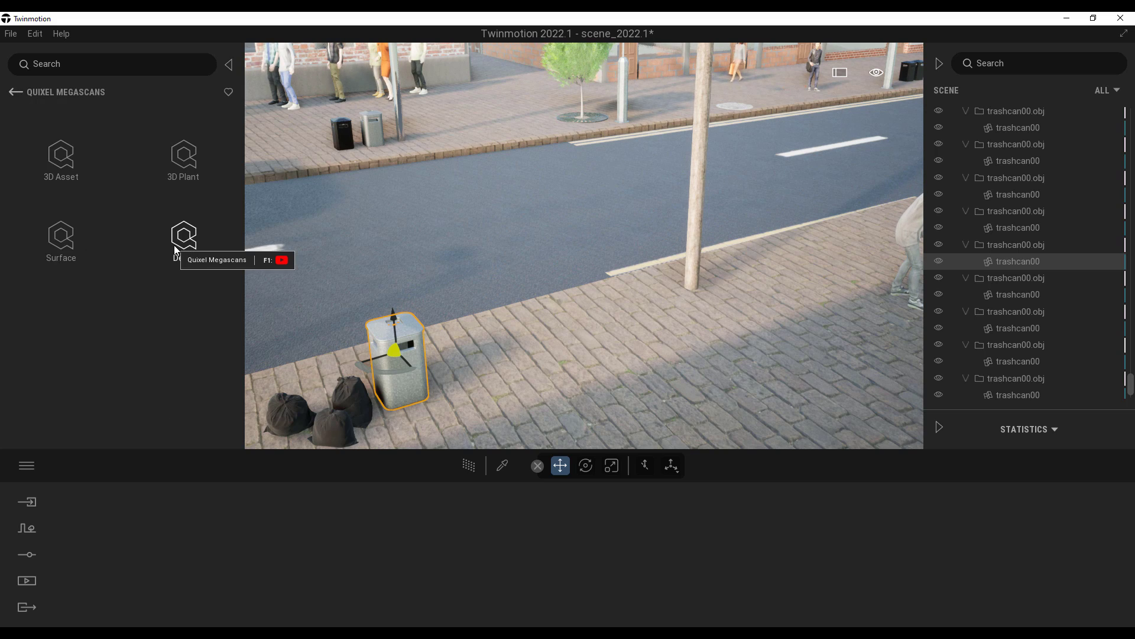
left_click(61, 238)
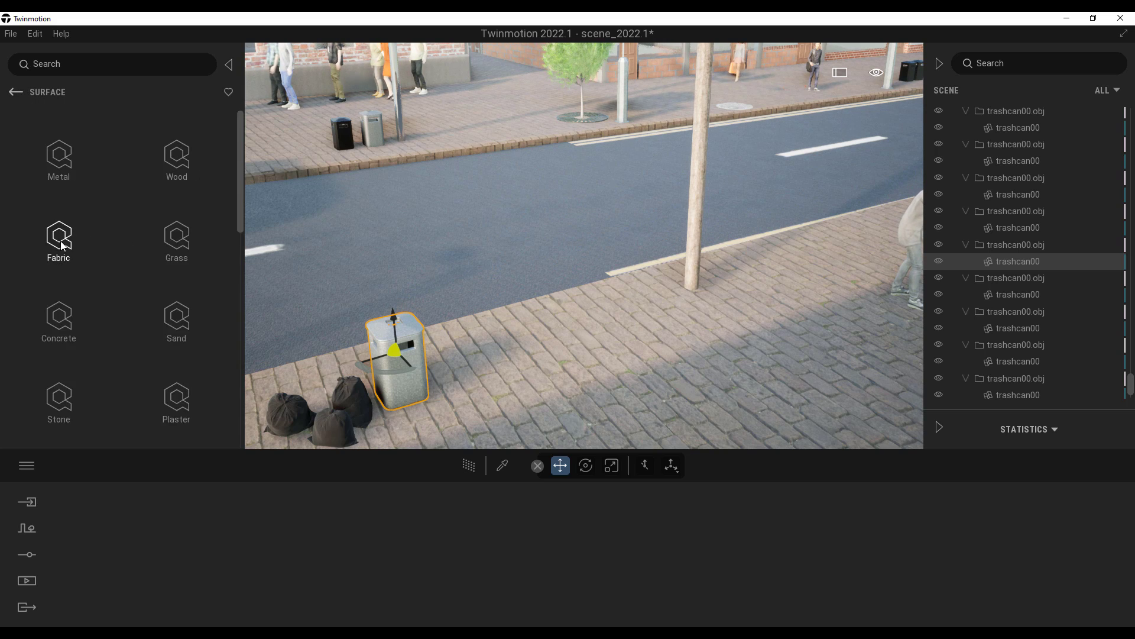
left_click(14, 95)
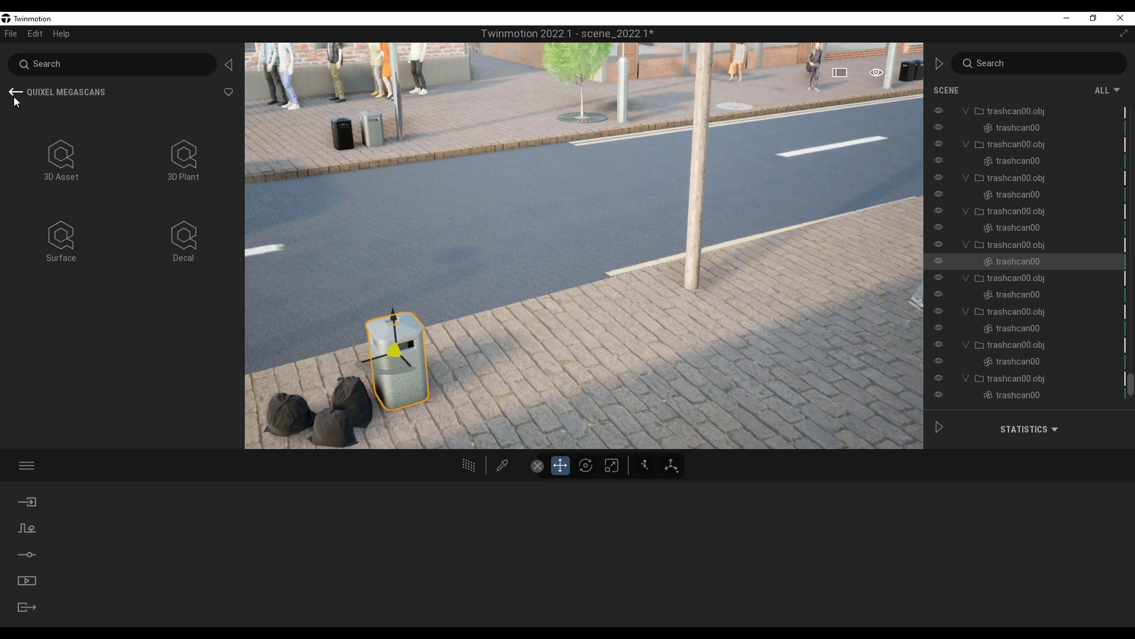
left_click(15, 95)
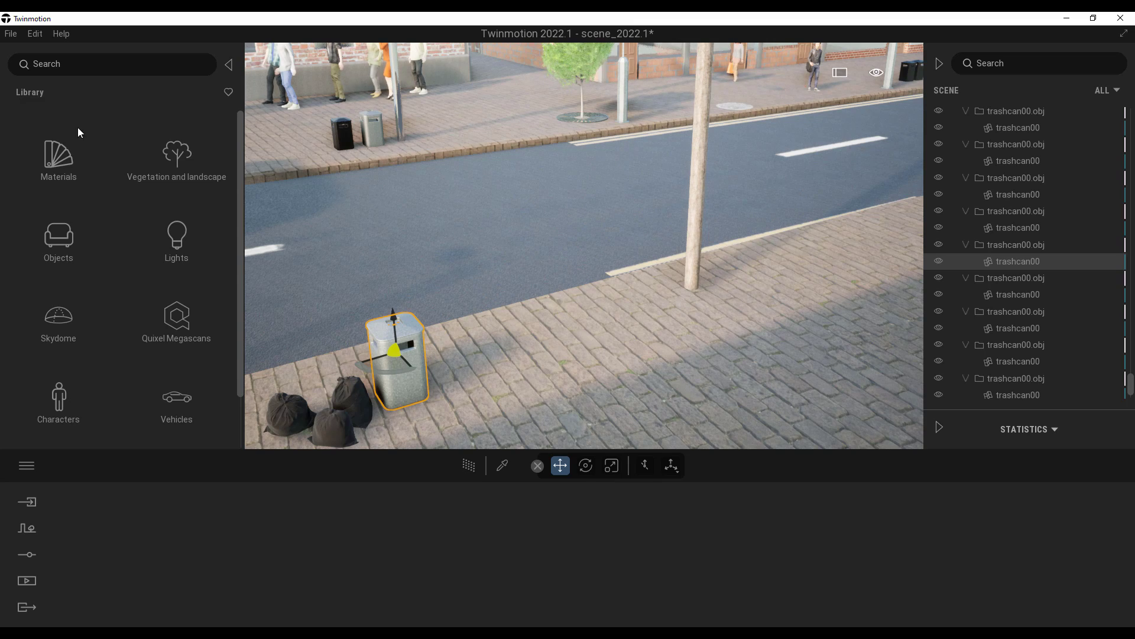
left_click(72, 223)
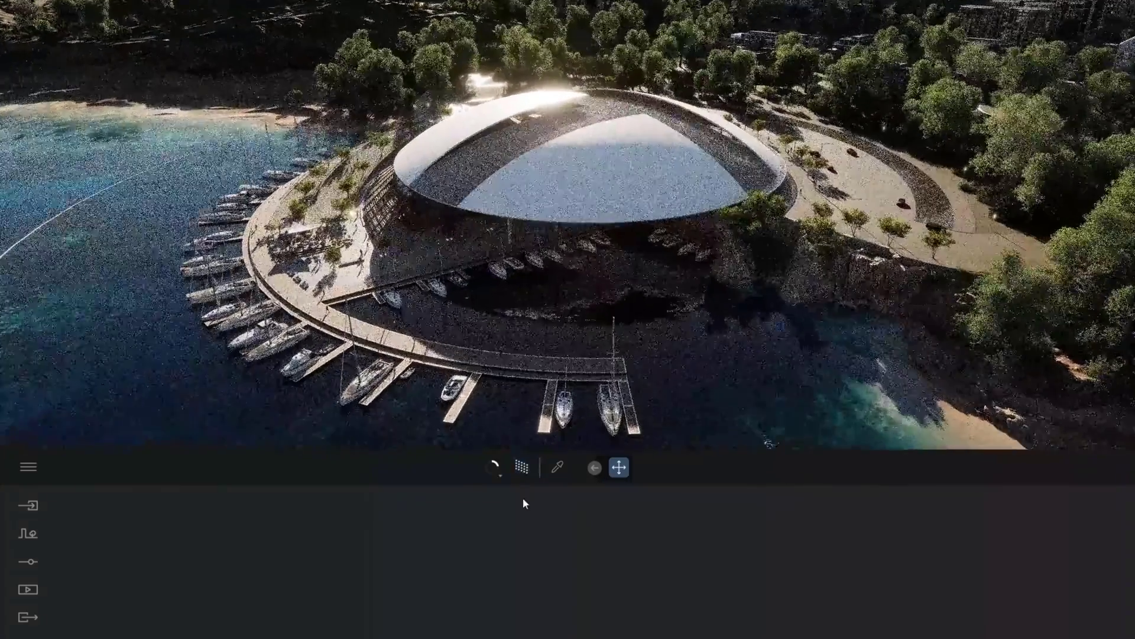
- Place a Plastic low table V06 in the terrace seating area and reposition the lounge chair beside the round marble table
left_click(1086, 234)
left_click(1004, 192)
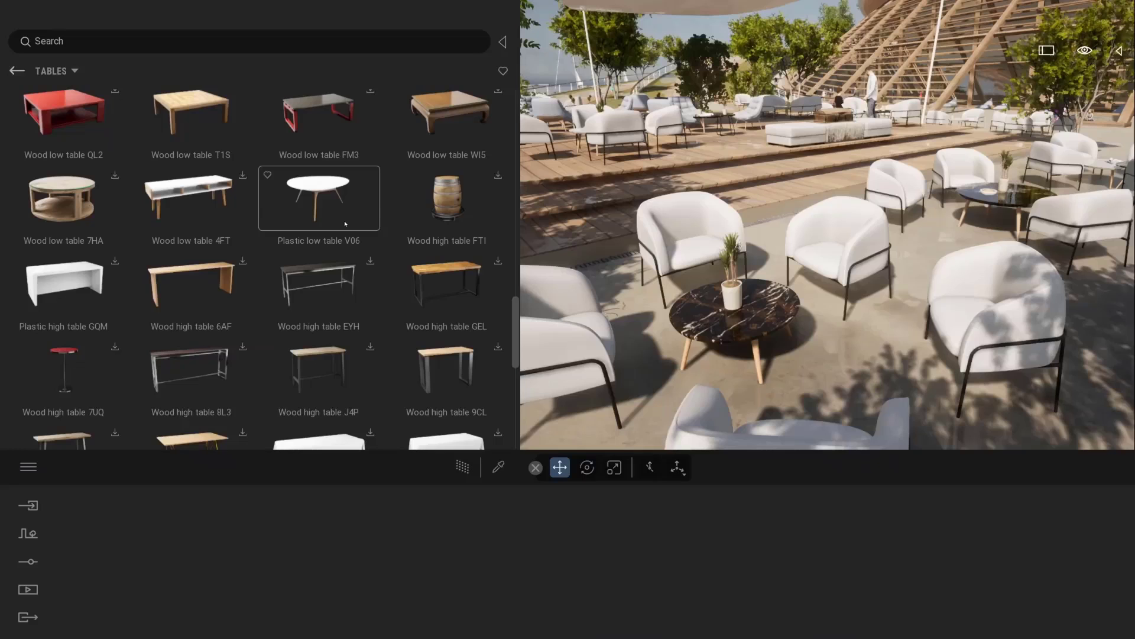
left_click_drag(319, 197, 958, 231)
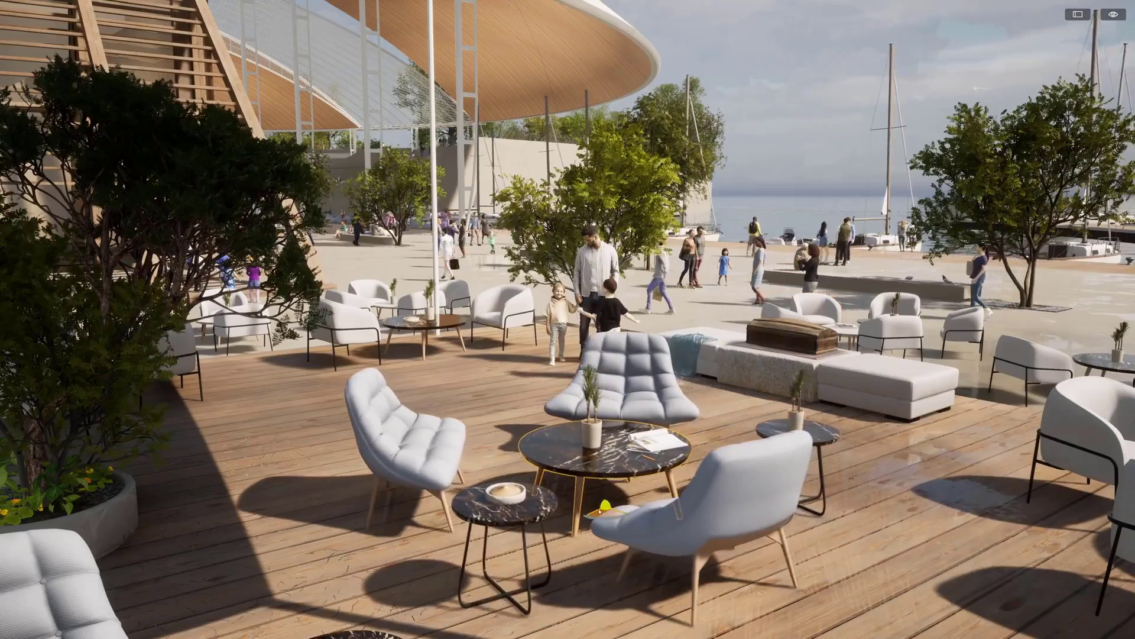
left_click_drag(606, 510, 608, 516)
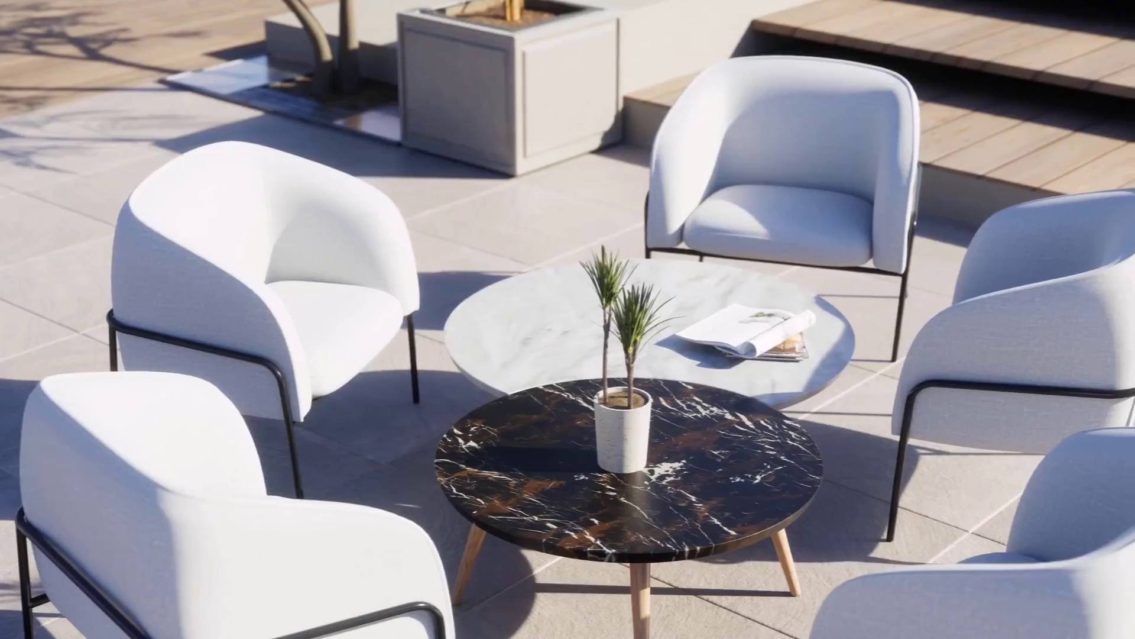